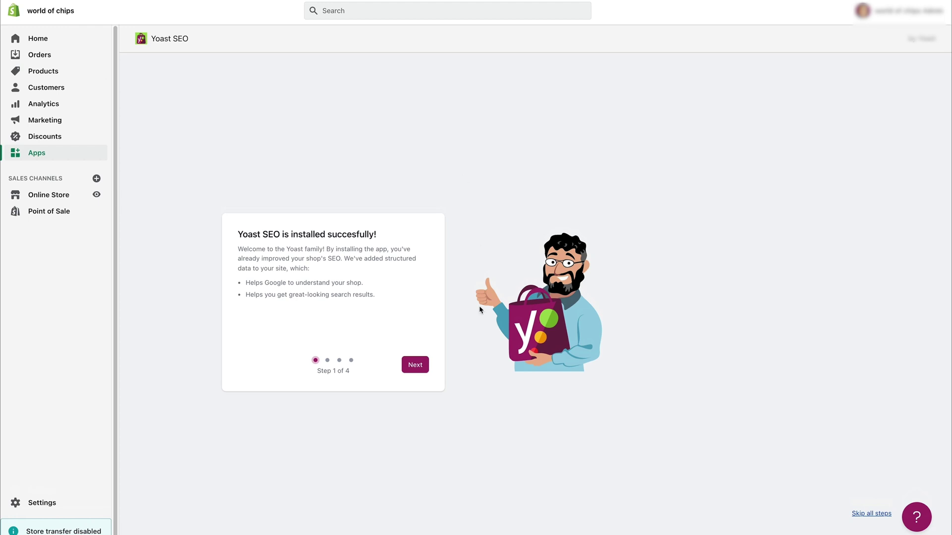
# Step: Go through the four-step Yoast SEO welcome wizard and get started with the site representation settings
pyautogui.click(421, 375)
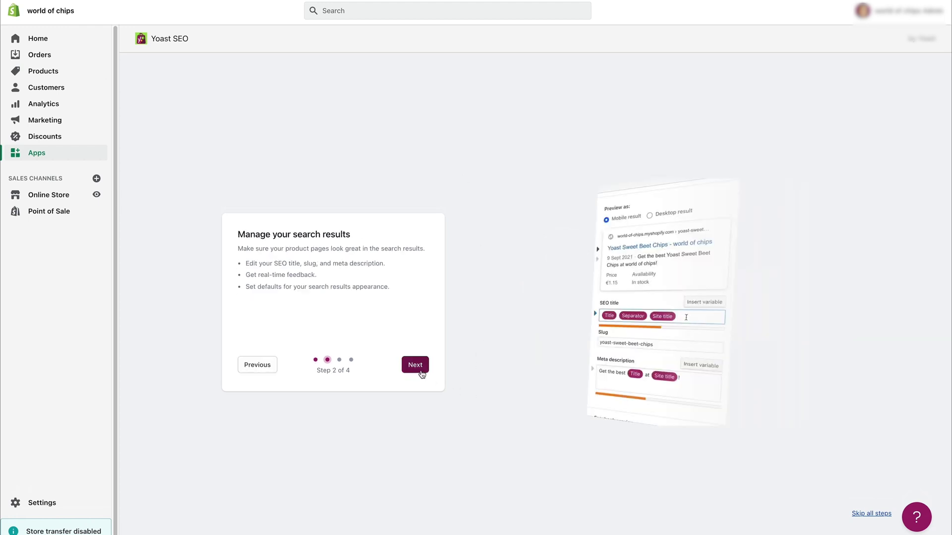
pyautogui.click(422, 375)
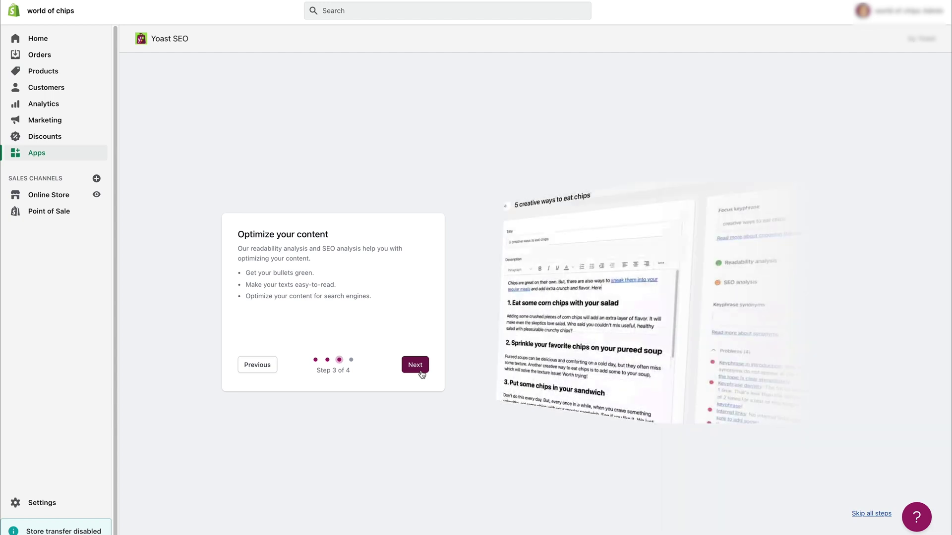
pyautogui.click(422, 374)
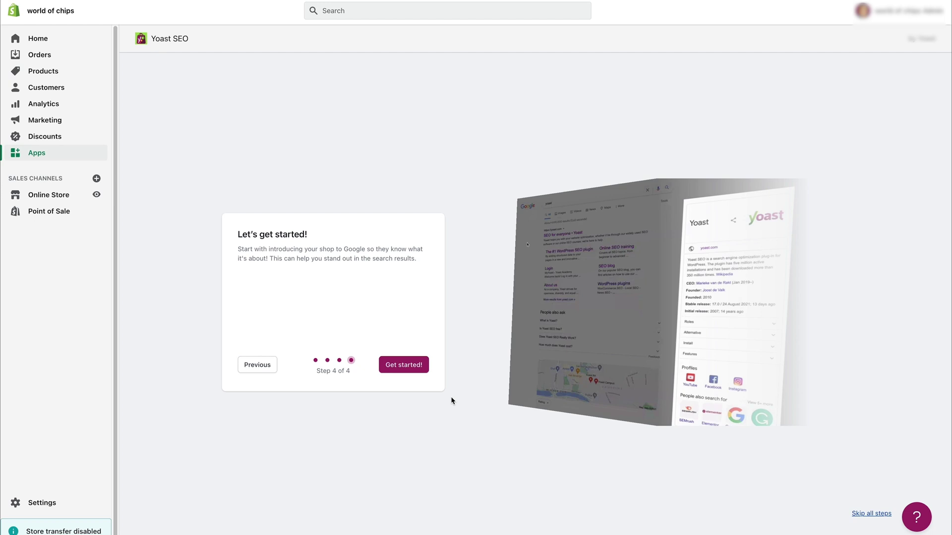
pyautogui.click(410, 365)
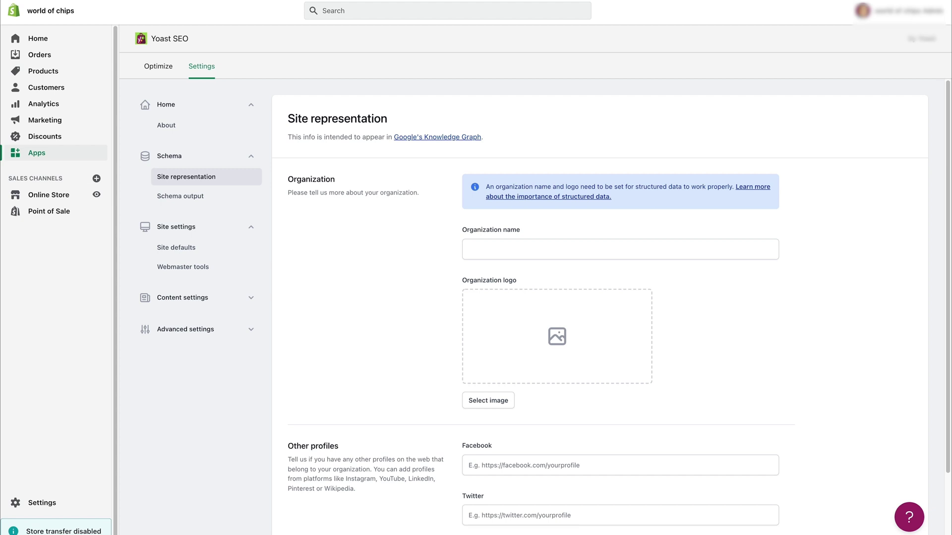
# Step: Search Google for "alcatraz" in a new browser tab
pyautogui.hotkey('ctrl', 't')
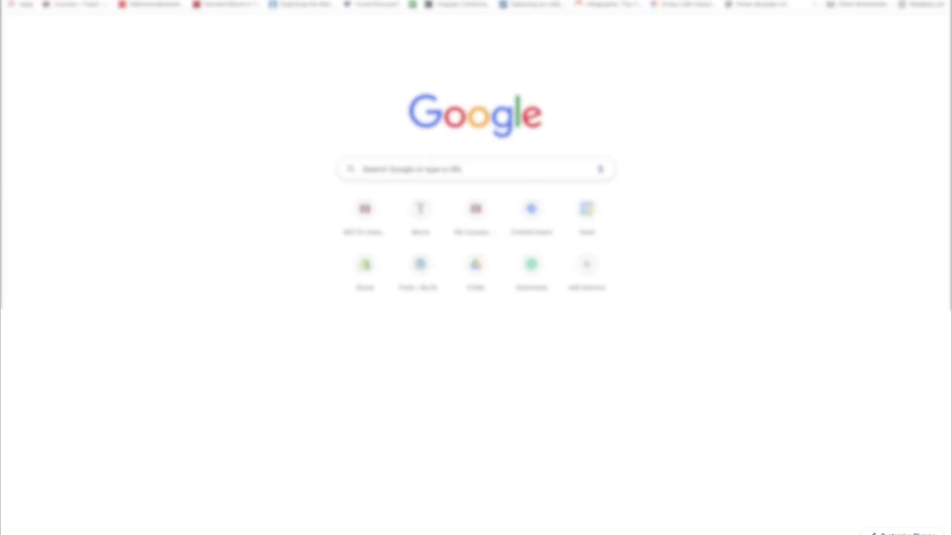
pyautogui.write('cri')
pyautogui.press('BackSpace')
pyautogui.press('BackSpace')
pyautogui.press('BackSpace')
pyautogui.write('alcatraz')
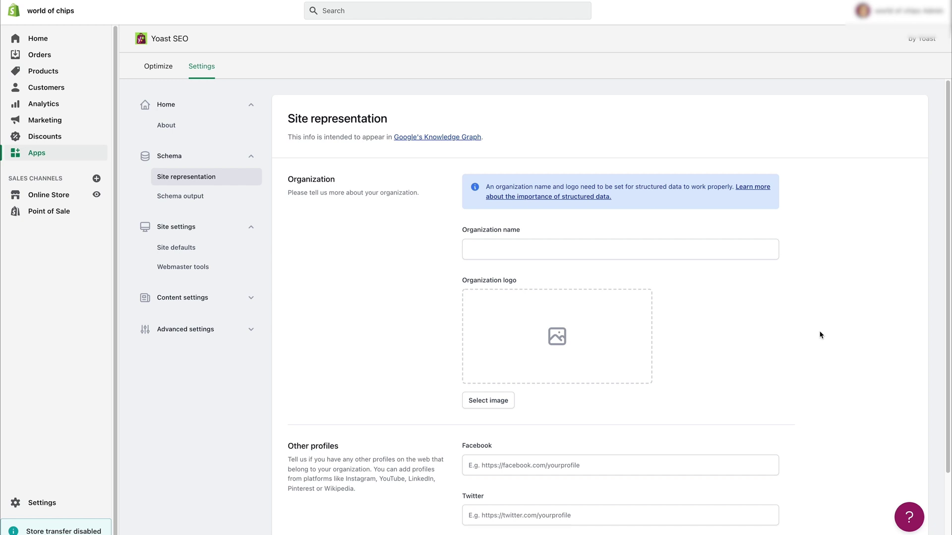
# Step: Set the organization name to "World of chips", upload the chips image as the organization logo, and save the site representation
pyautogui.click(570, 249)
pyautogui.write('World of chips')
pyautogui.click(488, 401)
pyautogui.click(612, 161)
pyautogui.write('chips')
pyautogui.click(628, 350)
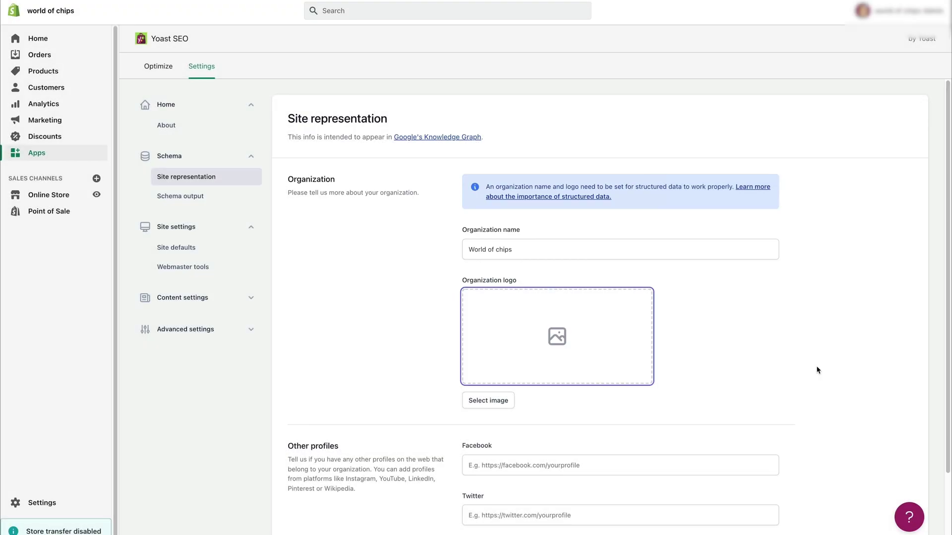
pyautogui.scroll(-2, 841, 353)
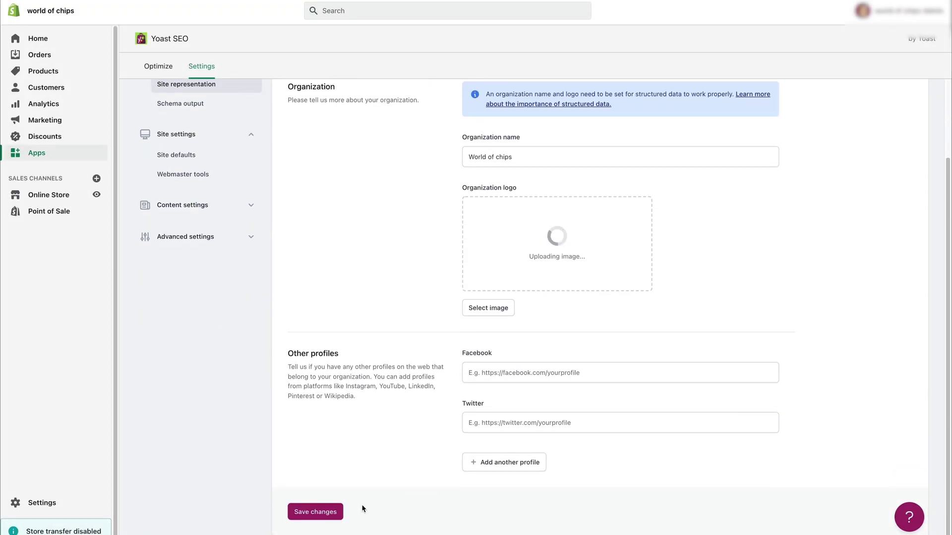
pyautogui.click(333, 512)
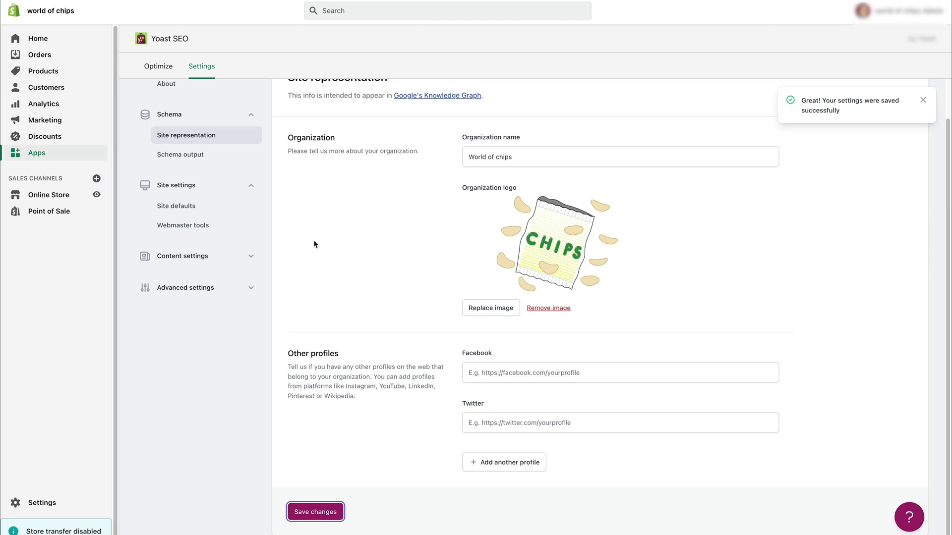
# Step: Review the schema output settings and choose the bullet (•) as the title separator in the site defaults
pyautogui.click(186, 160)
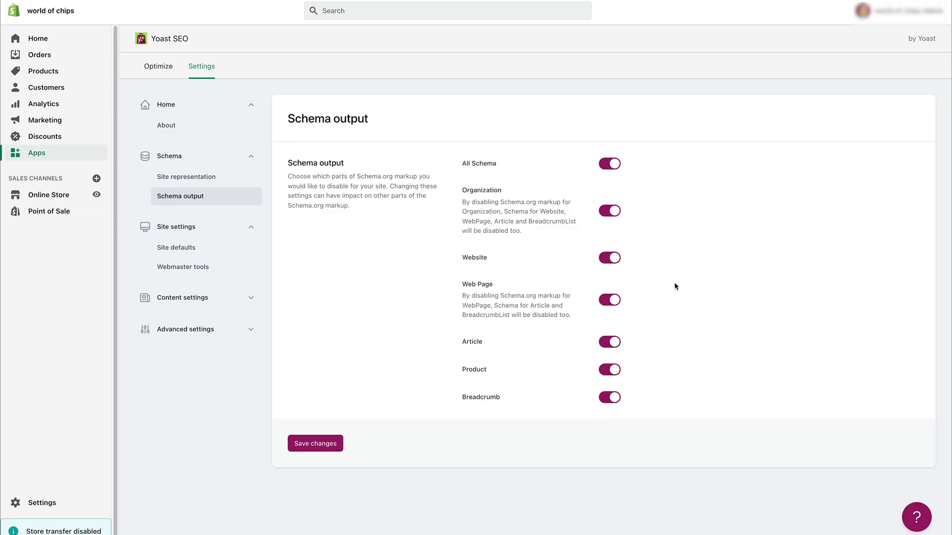
pyautogui.click(202, 249)
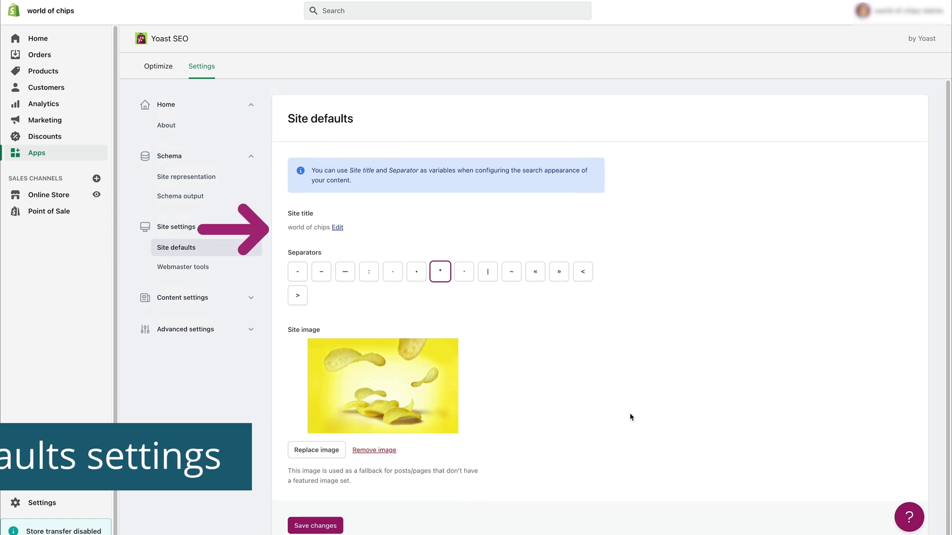
pyautogui.click(411, 280)
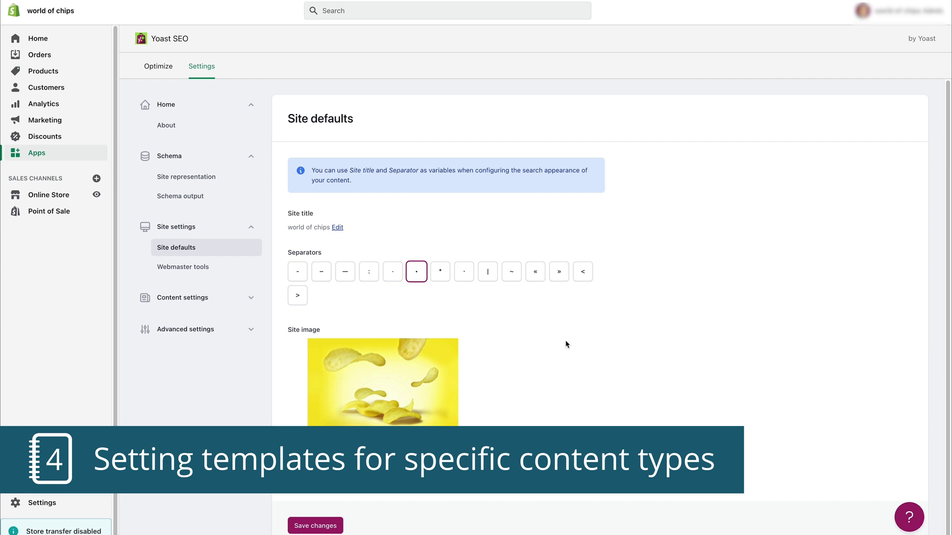
# Step: Remove the Page number variable from the default SEO title for single products in the content settings
pyautogui.click(255, 299)
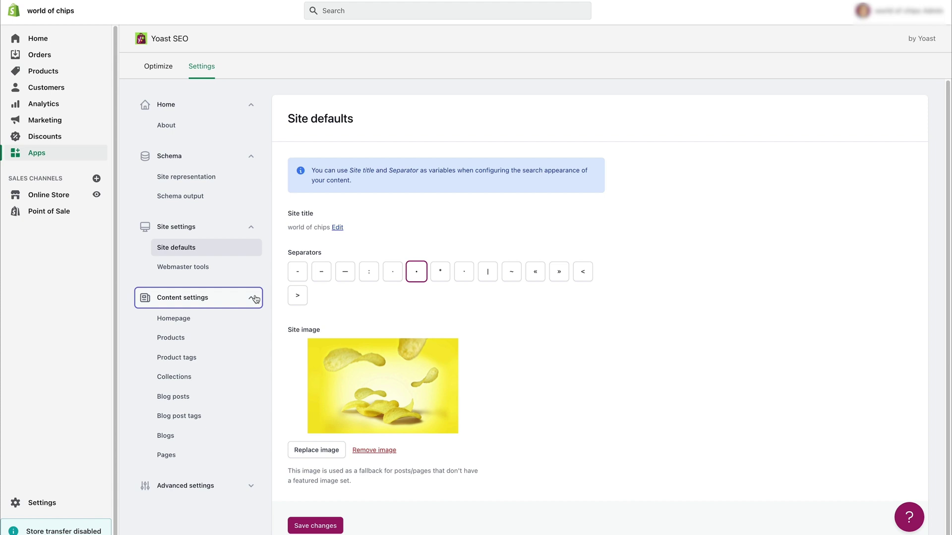
pyautogui.click(174, 342)
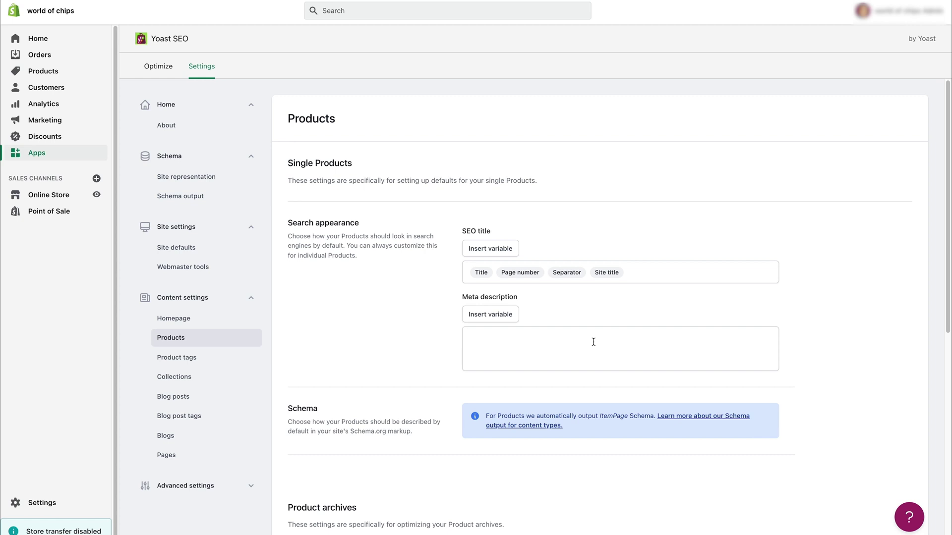
pyautogui.click(481, 249)
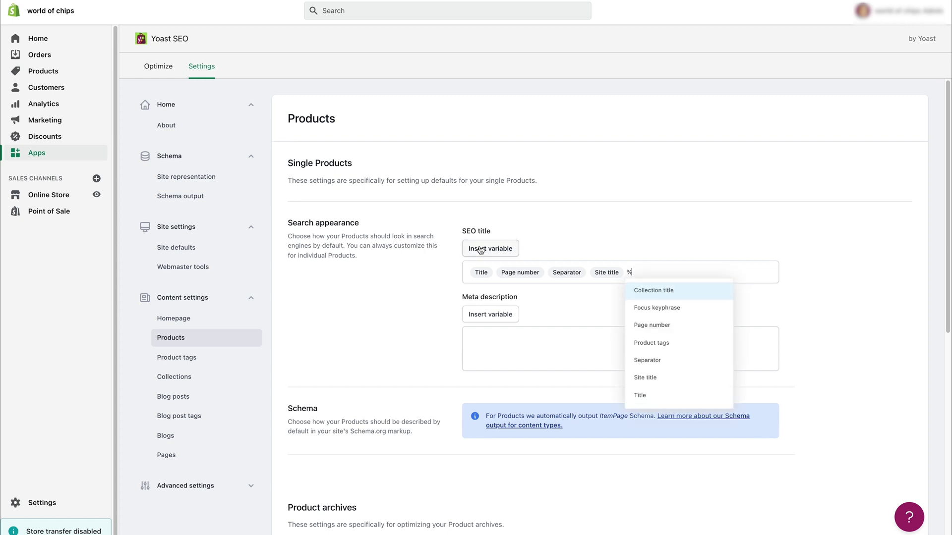
pyautogui.press('BackSpace')
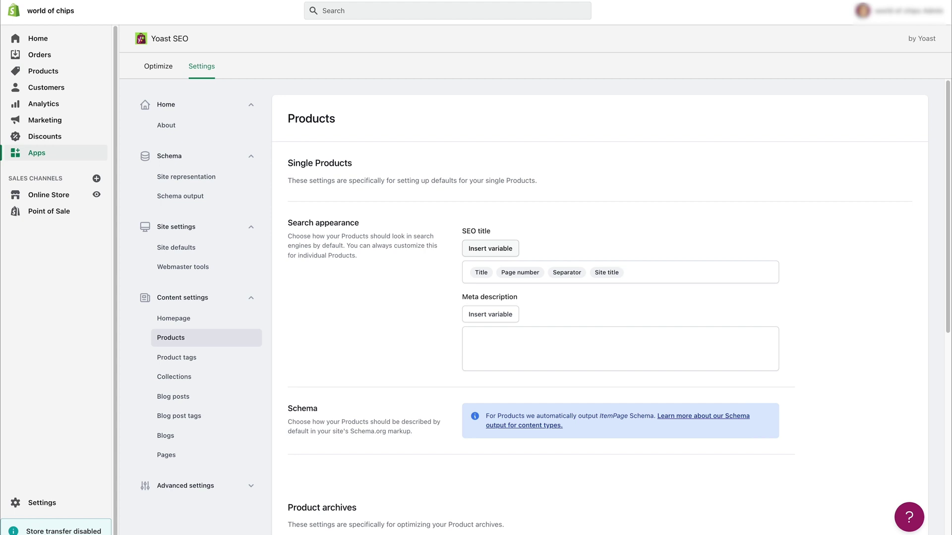
pyautogui.click(539, 274)
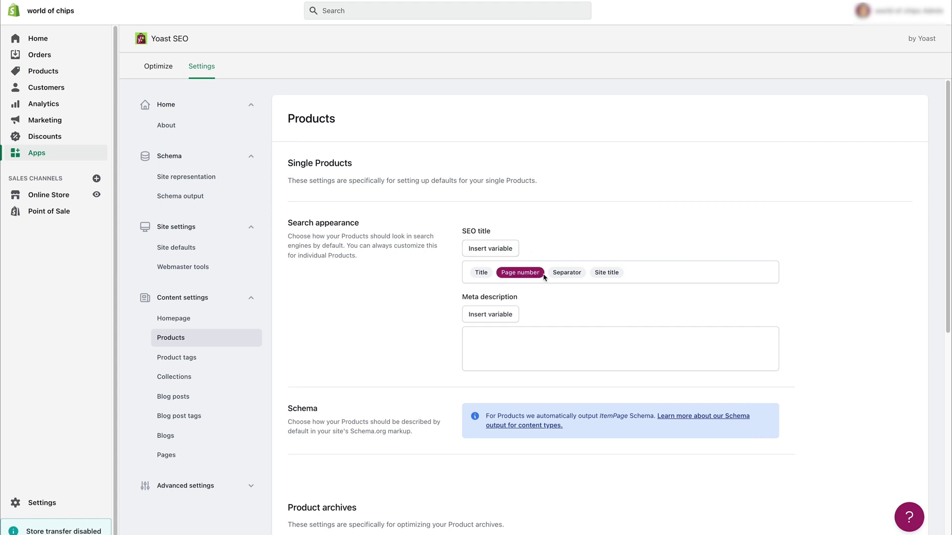
pyautogui.click(544, 275)
pyautogui.press('BackSpace')
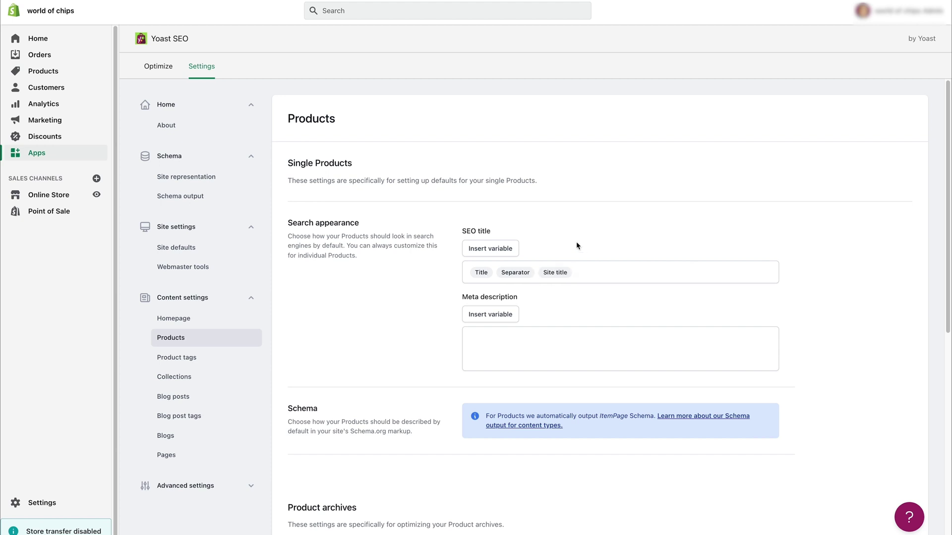
pyautogui.click(541, 351)
pyautogui.write('Making tasty chips since')
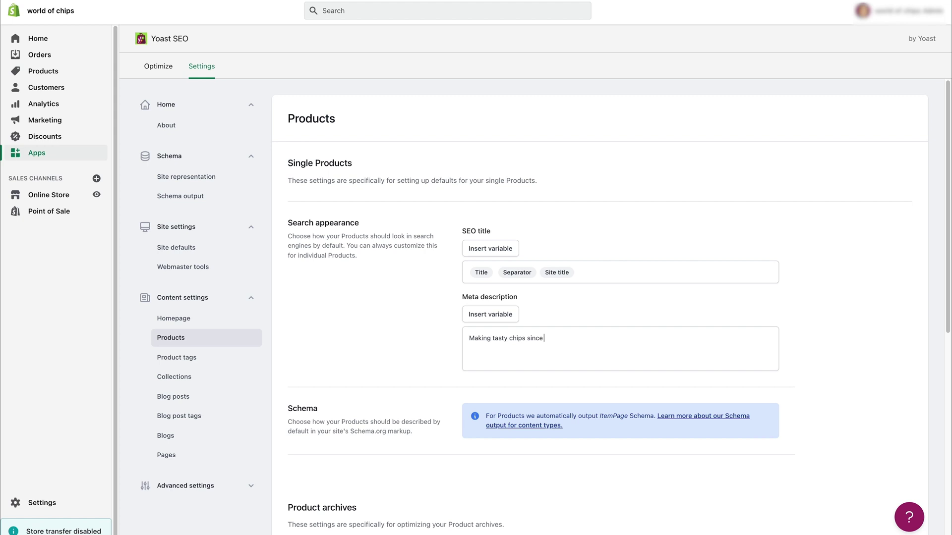
pyautogui.write(' 2002')
pyautogui.hotkey('ctrl', 'a')
pyautogui.press('BackSpace')
# Step: Enter and save the product meta description "We've erased the guilt in "guilty pleasure". Our moderately sized bags of healthy chips deliver all the pleasure with zero guilt!"
pyautogui.write('We\'ve erased the guilt in "guilty pleasure". Our moderately sized bags of healthy chips deliver all the pleasure with zero guilt!')
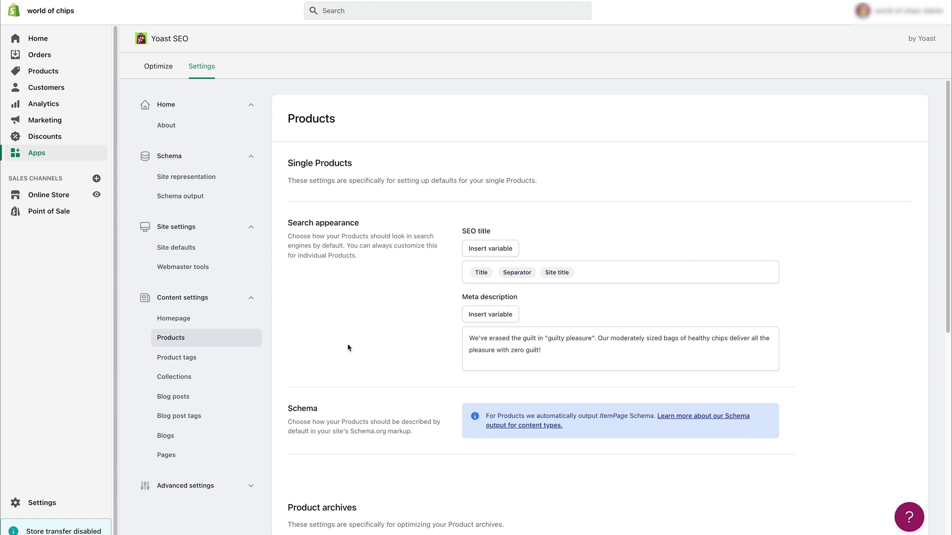
pyautogui.scroll(-8, 348, 347)
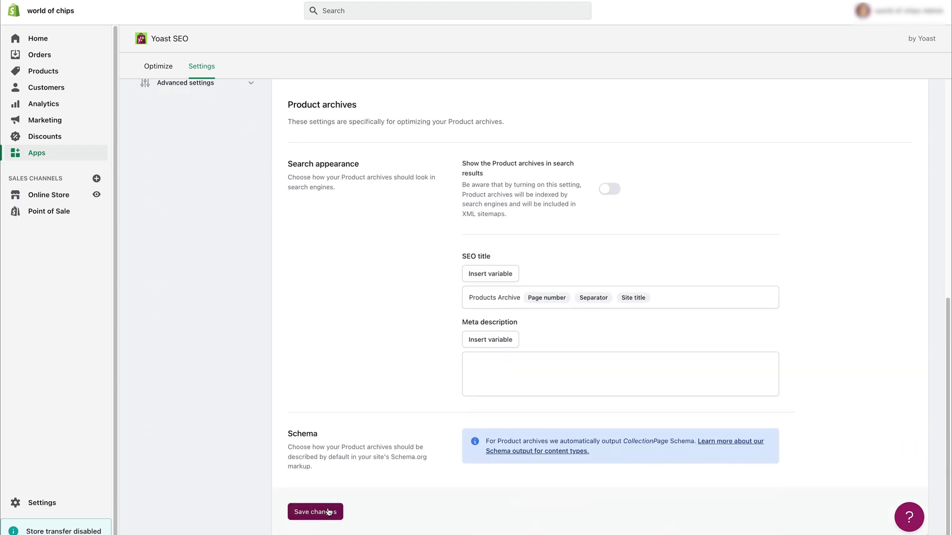
pyautogui.click(328, 512)
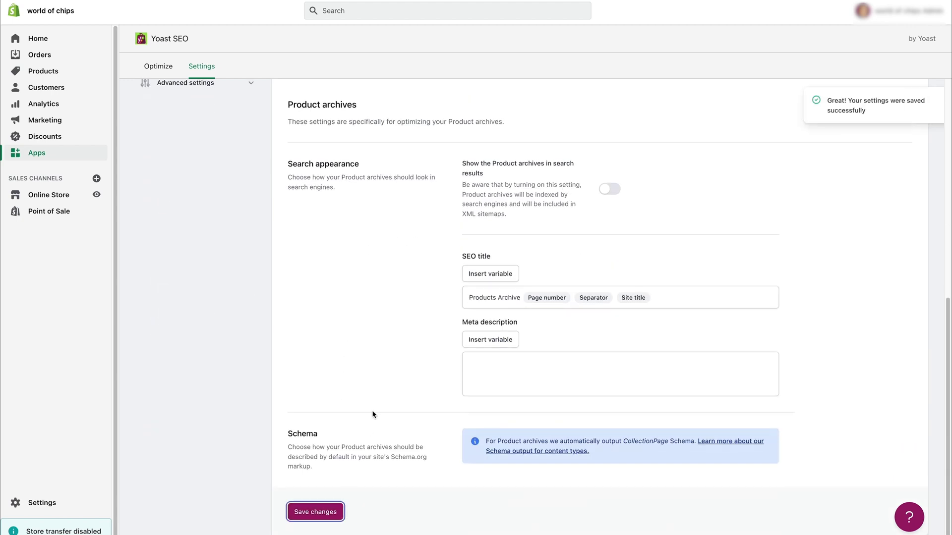
# Step: Examine the search appearance settings for 404 pages and search pages in the advanced settings
pyautogui.scroll(8, 372, 414)
pyautogui.click(259, 487)
pyautogui.scroll(-1, 347, 436)
pyautogui.click(240, 436)
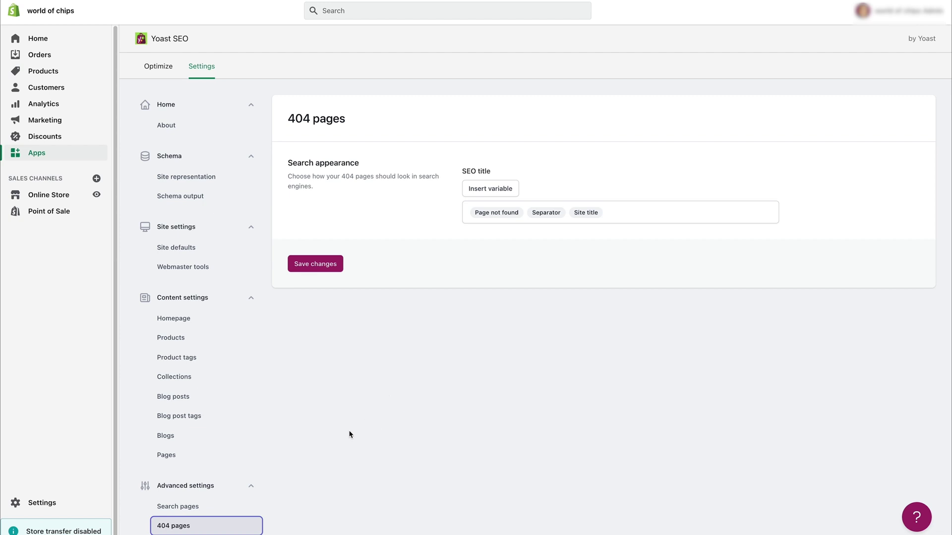
pyautogui.click(214, 505)
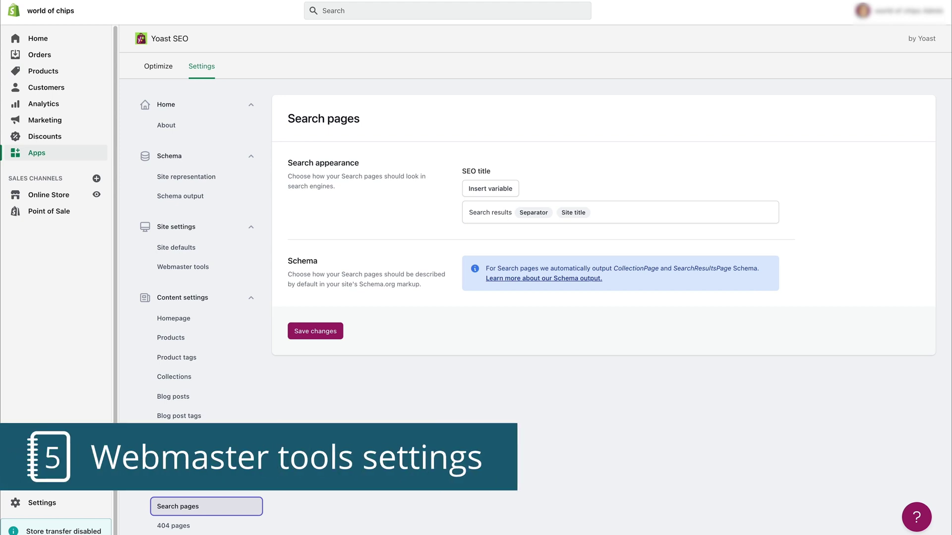
# Step: Check the webmaster tools verification settings with the Google Search Console link, and the theme modification options in the app overview
pyautogui.click(231, 269)
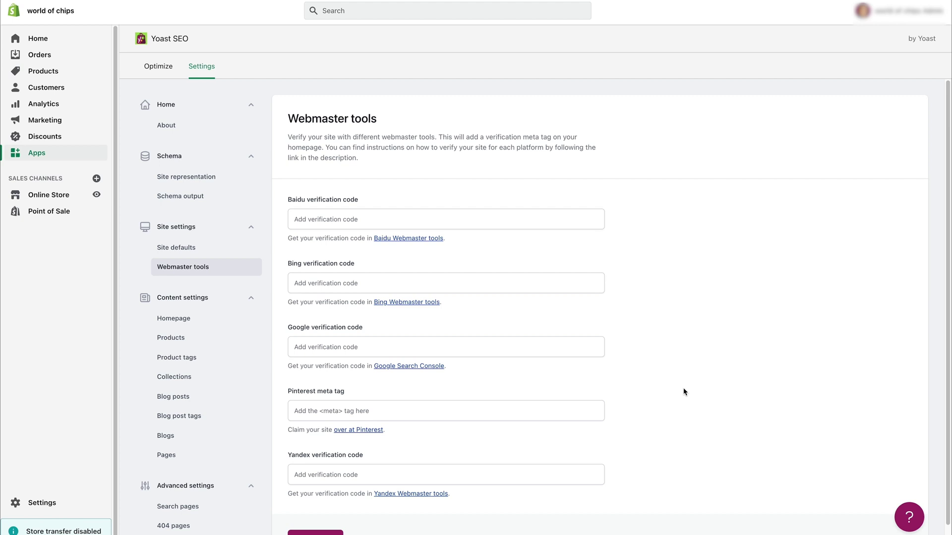
pyautogui.click(417, 369)
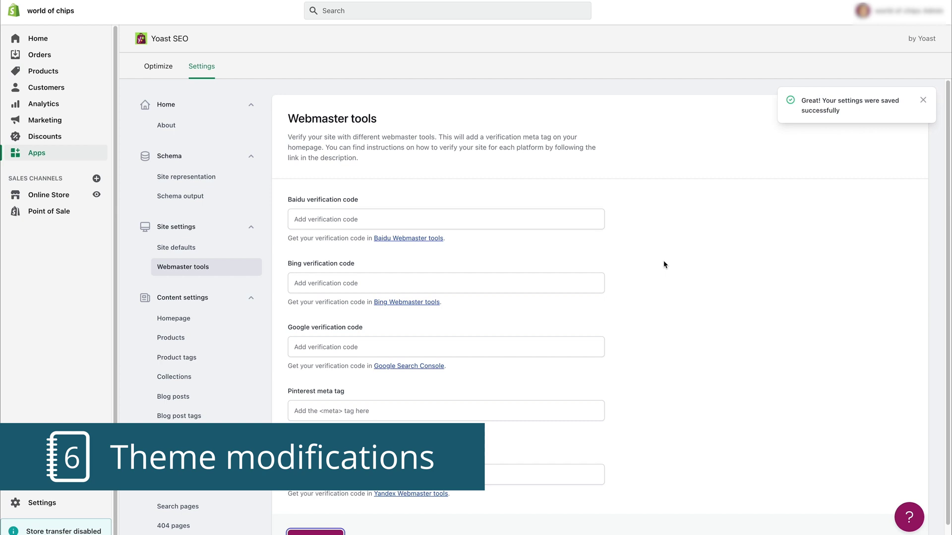
pyautogui.click(221, 128)
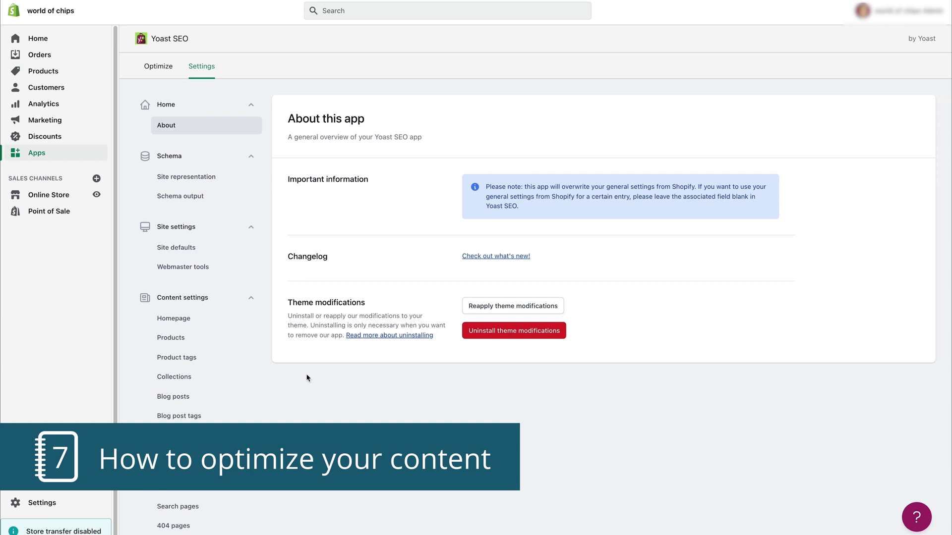
# Step: Open the stainless steel potato chips cutter product from Yoast SEO's list of products to optimize
pyautogui.click(166, 75)
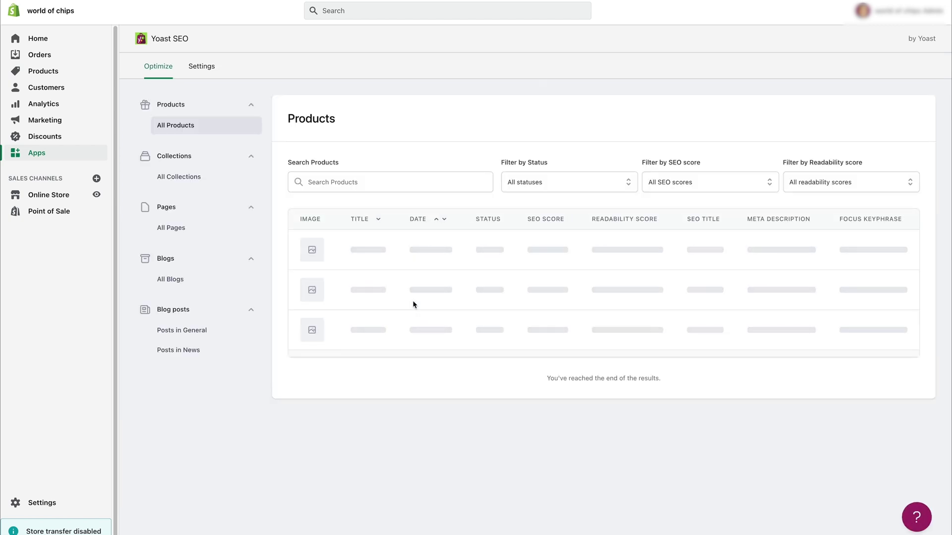
pyautogui.click(386, 413)
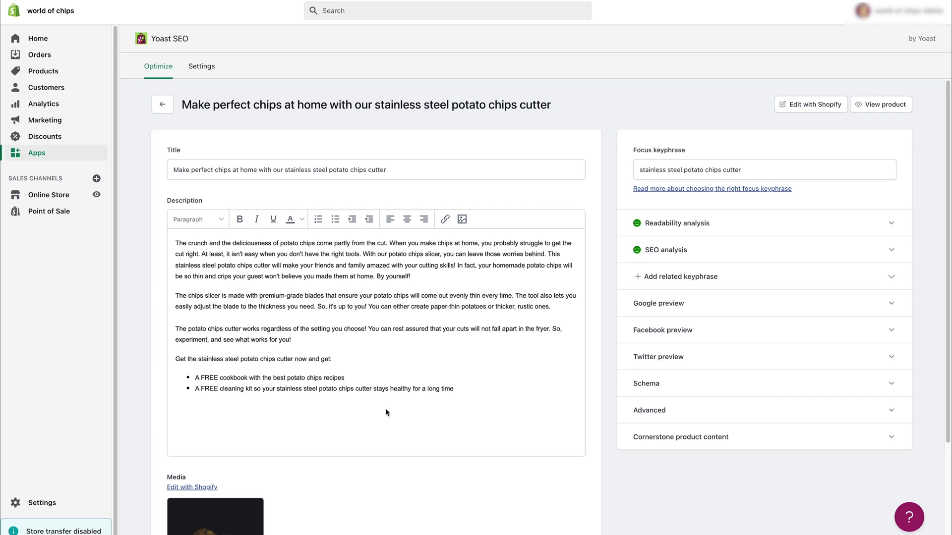
# Step: Open the stainless steel potato chips cutter from Shopify's own product list and choose Optimize in Yoast SEO for it
pyautogui.click(58, 73)
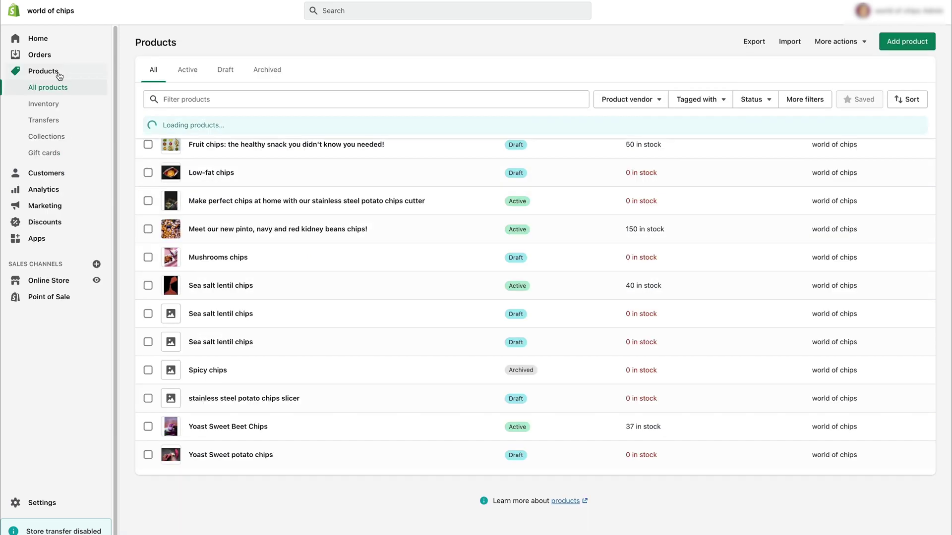
pyautogui.click(250, 201)
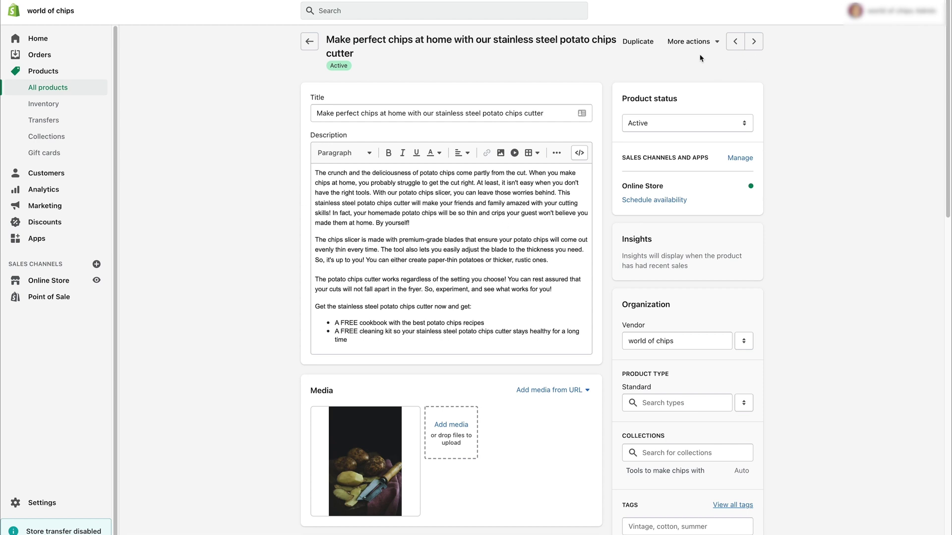
pyautogui.click(708, 43)
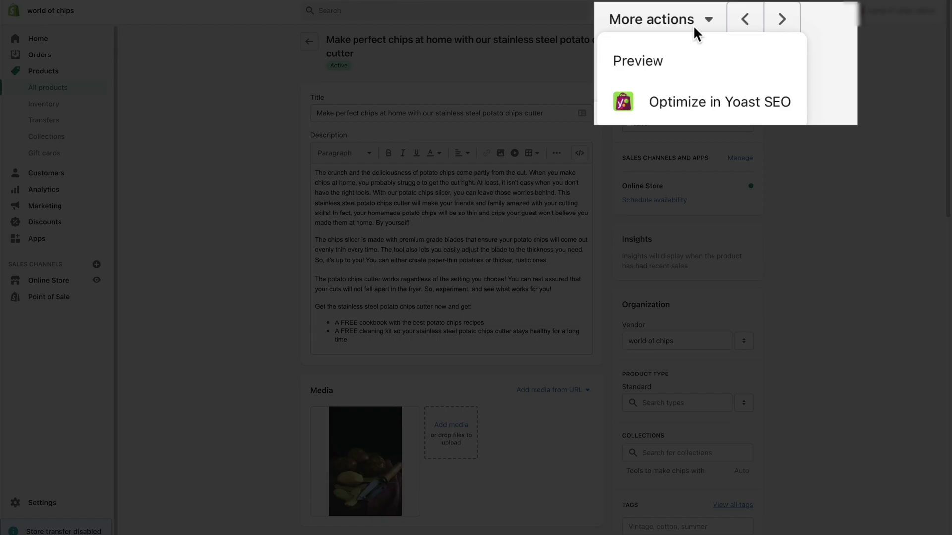
pyautogui.click(693, 104)
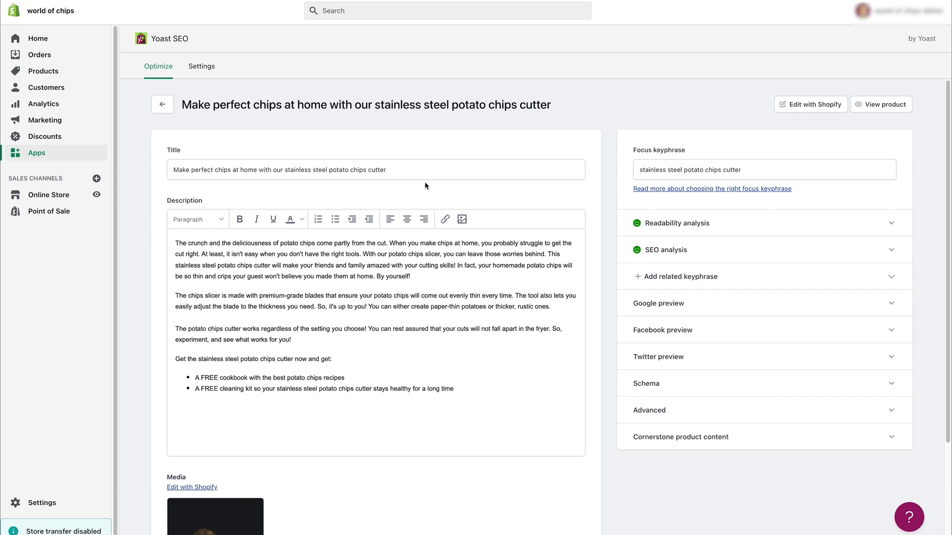
# Step: Expand the product's readability analysis and highlight the text flagged for paragraph length in the description
pyautogui.click(895, 231)
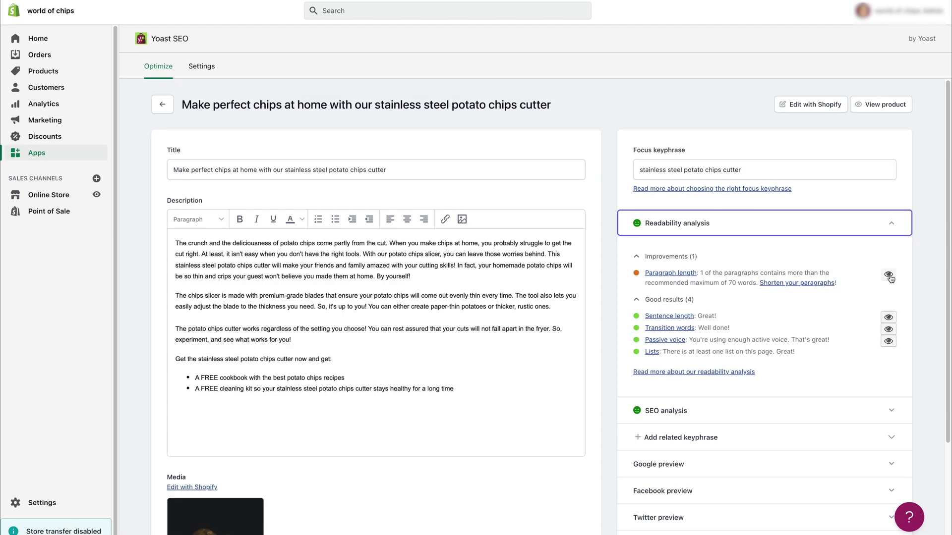
pyautogui.click(887, 275)
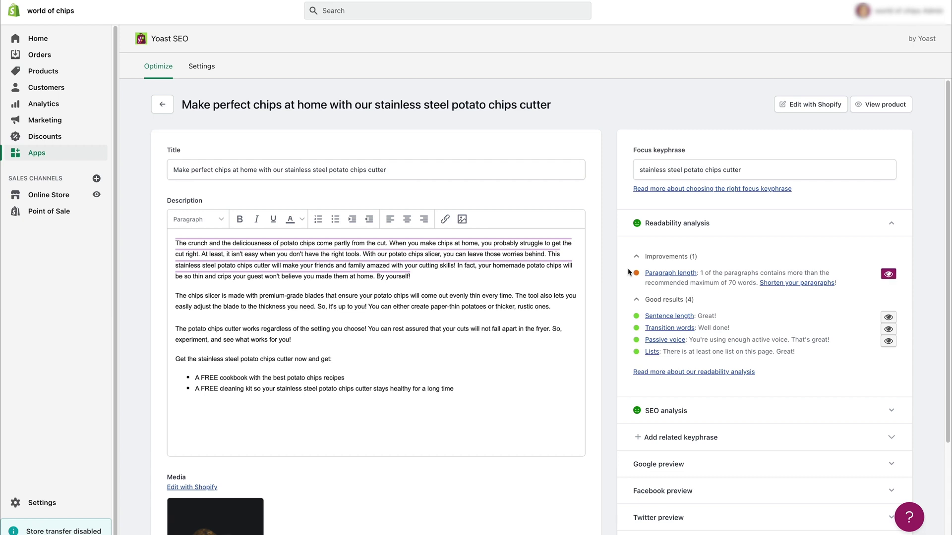
# Step: Split the description's first paragraph before "This stainless steel potato chips cutter" and collapse the readability analysis
pyautogui.click(547, 255)
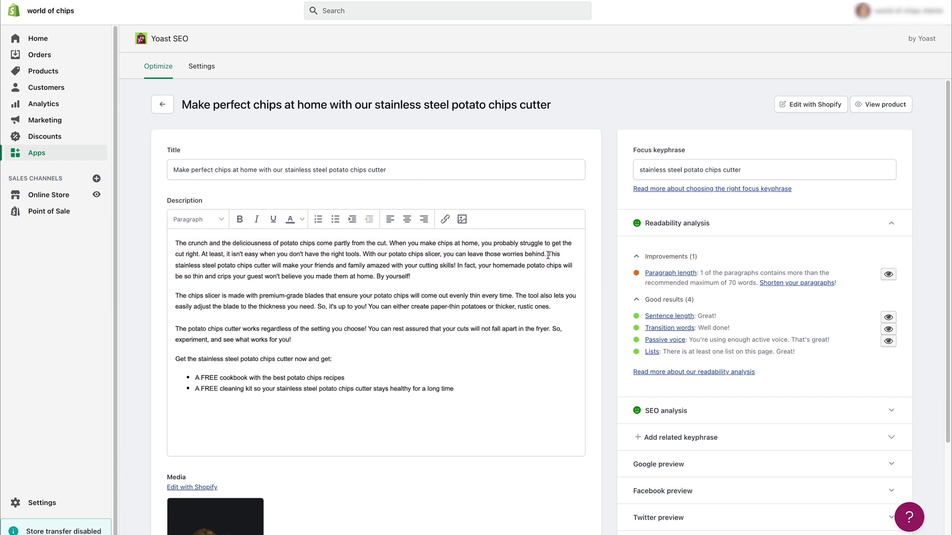
pyautogui.press('Return')
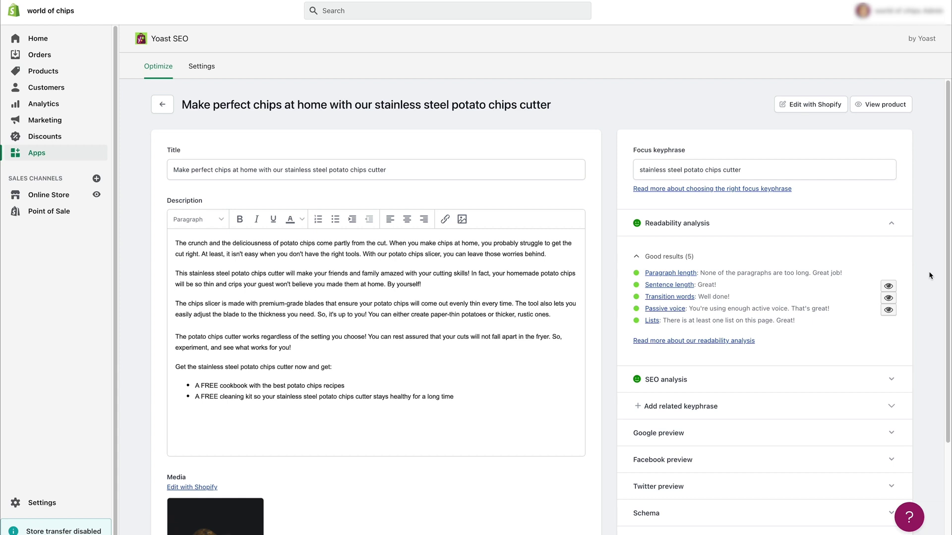
pyautogui.click(900, 231)
# Step: Expand the product's SEO analysis and review its keyphrase synonyms, improvements and good results
pyautogui.click(895, 249)
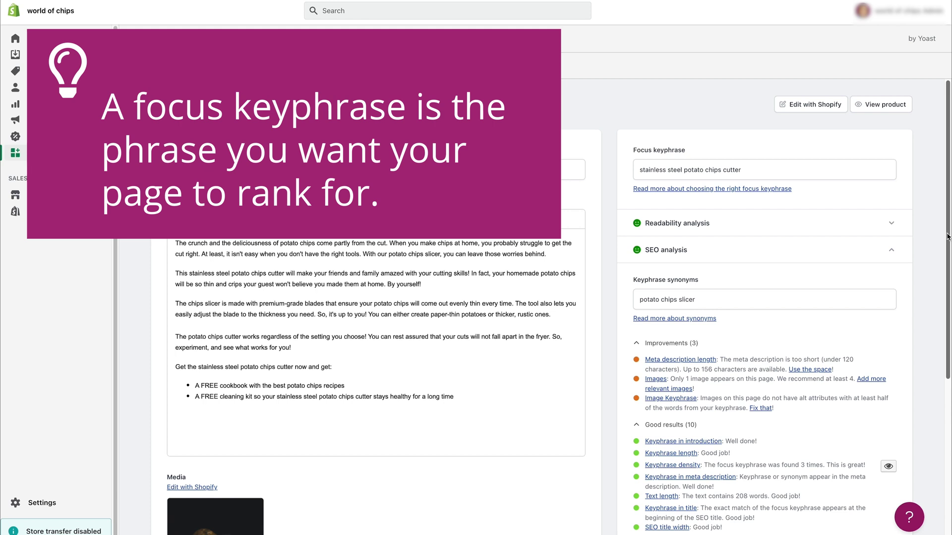
pyautogui.scroll(-2, 941, 324)
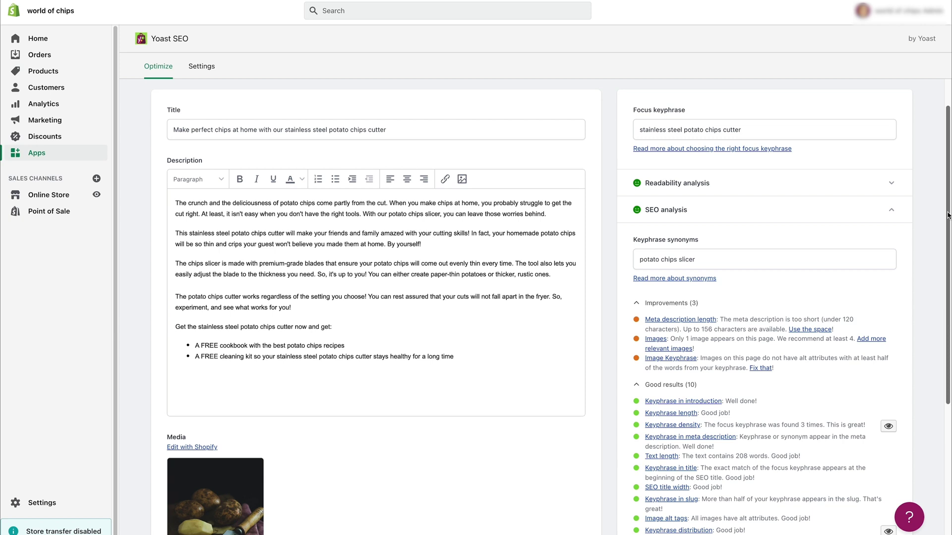
pyautogui.scroll(-5, 948, 216)
# Step: Expand the Google preview and review the product's search snippet, SEO title, slug and meta description
pyautogui.click(893, 381)
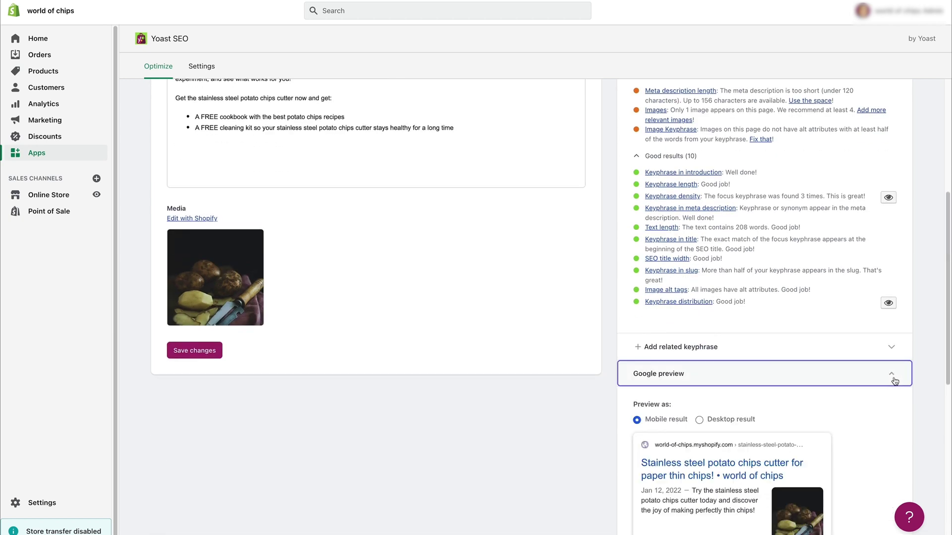
pyautogui.scroll(-4, 948, 416)
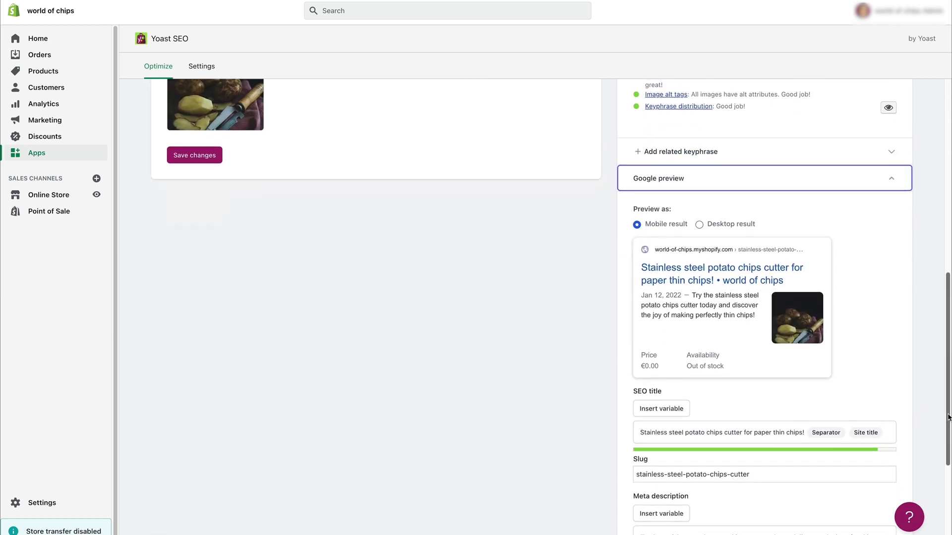
pyautogui.scroll(-2, 948, 416)
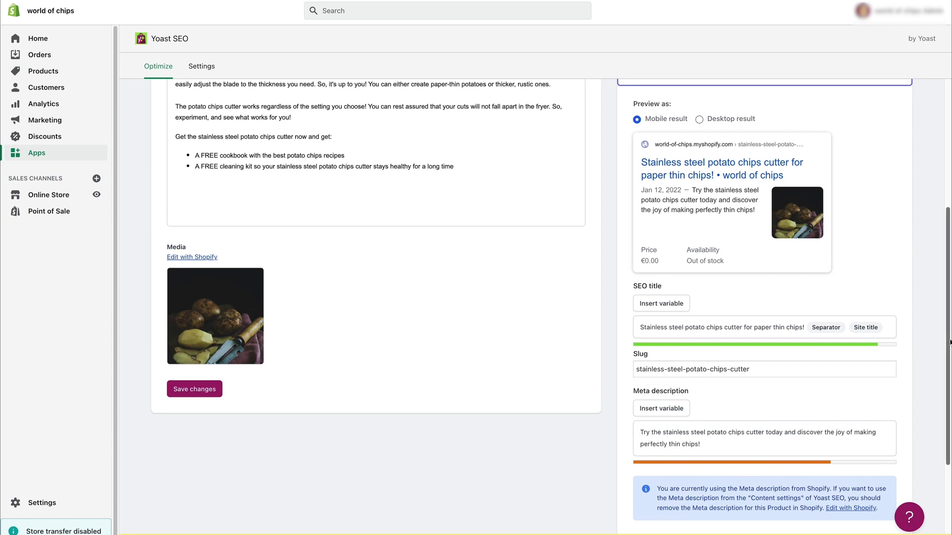
pyautogui.scroll(-1, 949, 342)
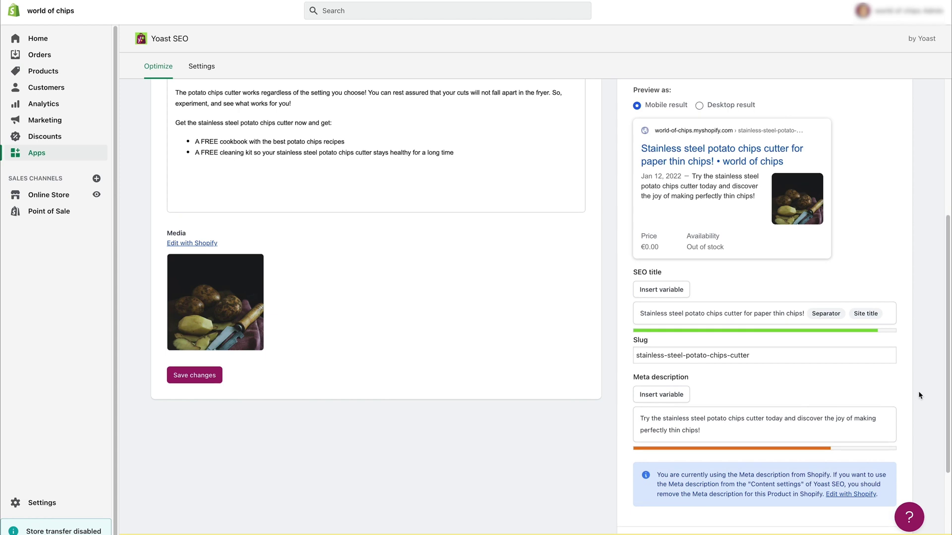
# Step: Open the product for editing in Shopify, clear its meta description in the search engine listing and save the product
pyautogui.click(869, 495)
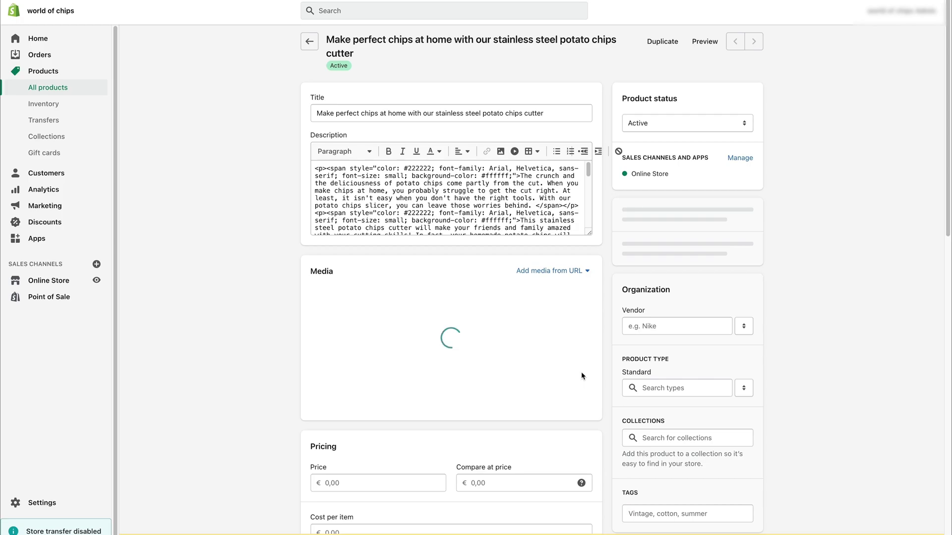
pyautogui.scroll(-14, 543, 360)
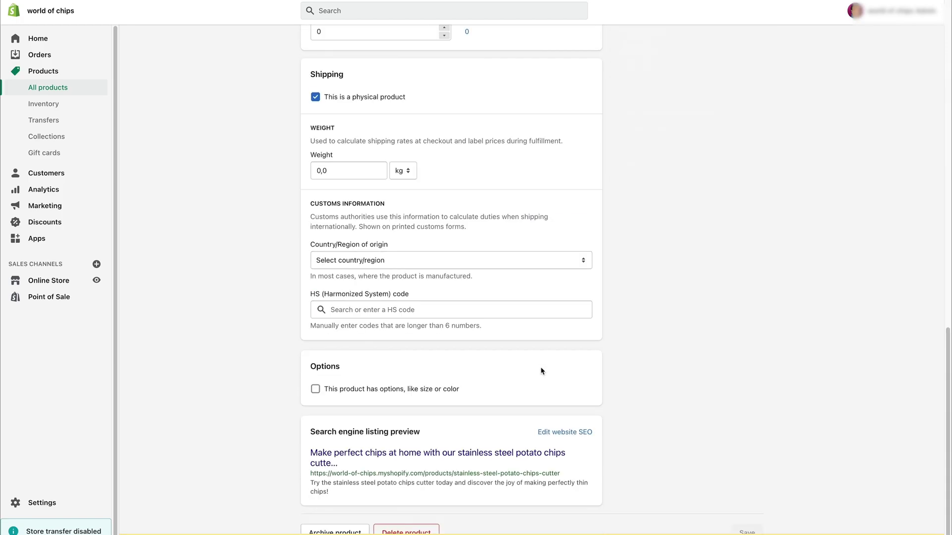
pyautogui.click(567, 433)
pyautogui.scroll(-4, 567, 435)
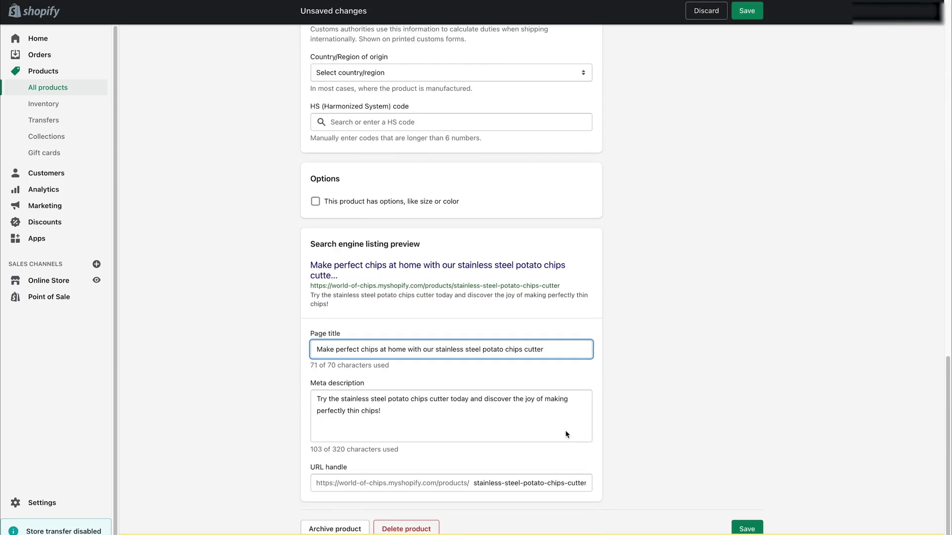
pyautogui.tripleClick(483, 418)
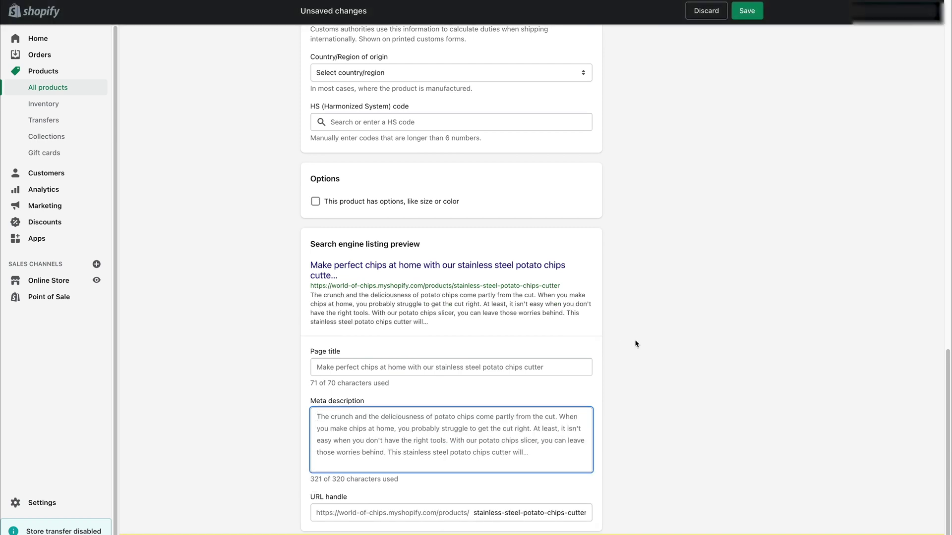
pyautogui.click(763, 15)
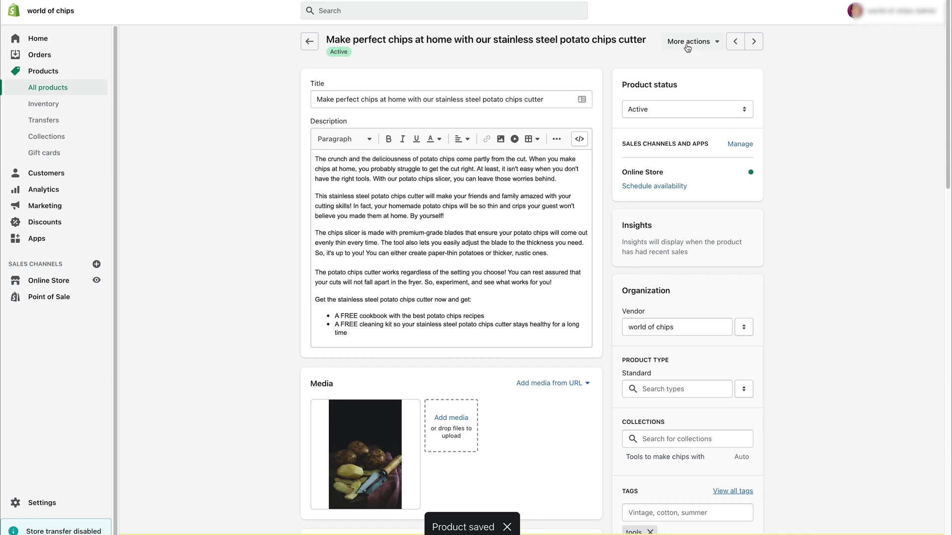
# Step: Reopen the product in Yoast SEO and select the default meta description text in its Google preview
pyautogui.click(687, 43)
pyautogui.click(684, 100)
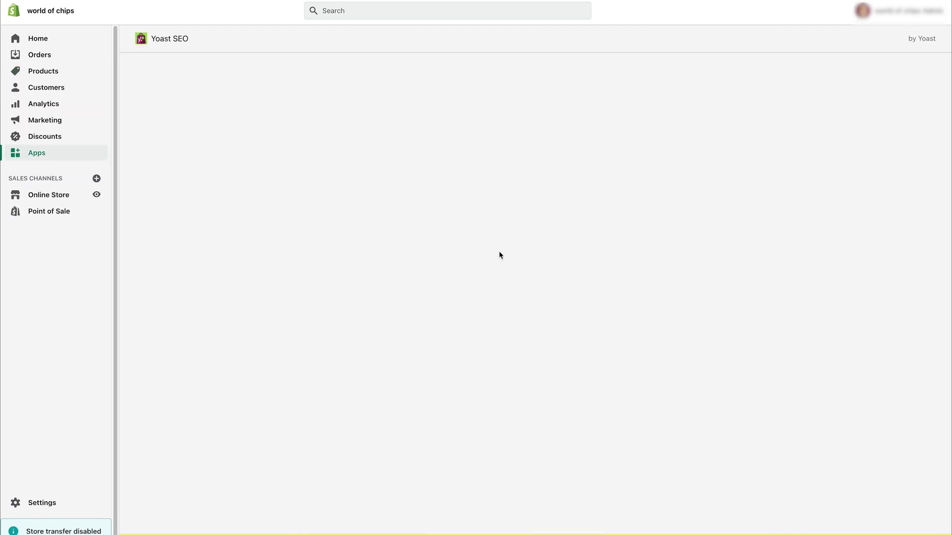
pyautogui.scroll(-8, 948, 379)
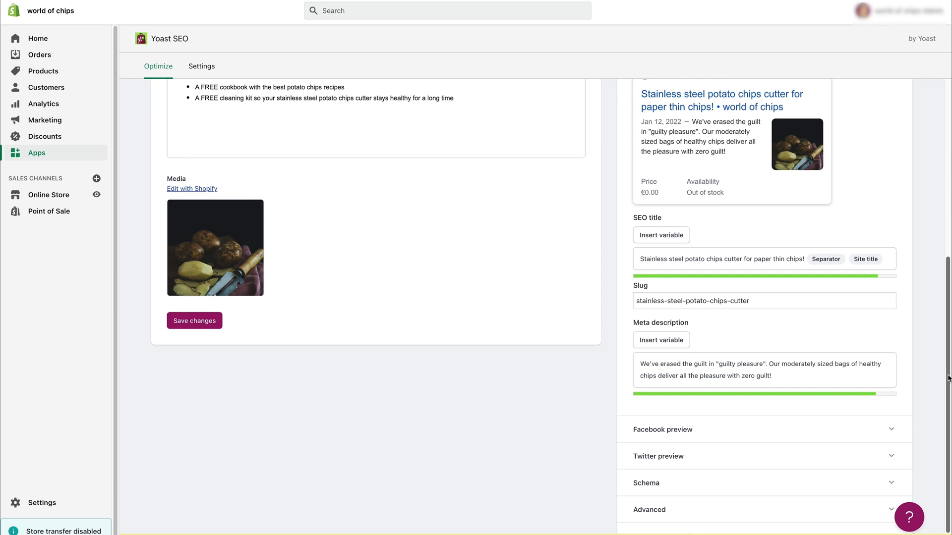
pyautogui.click(833, 377)
pyautogui.hotkey('ctrl', 'a')
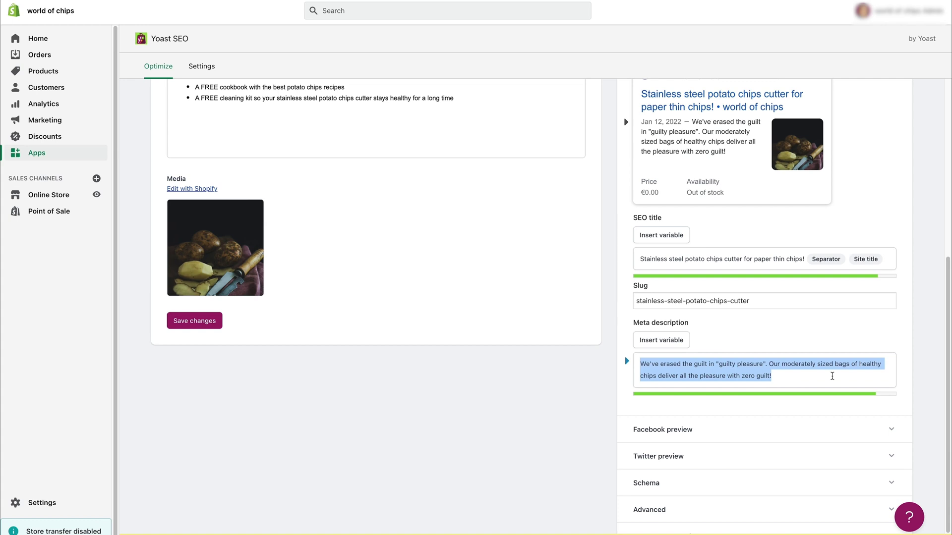
# Step: View the Google preview as a desktop result and switch it back to the mobile result
pyautogui.scroll(3, 707, 177)
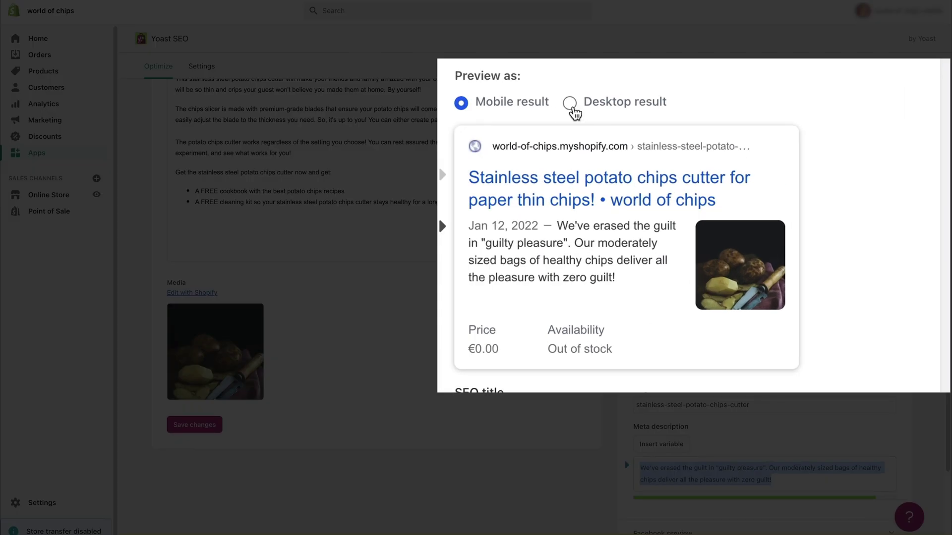
pyautogui.click(699, 156)
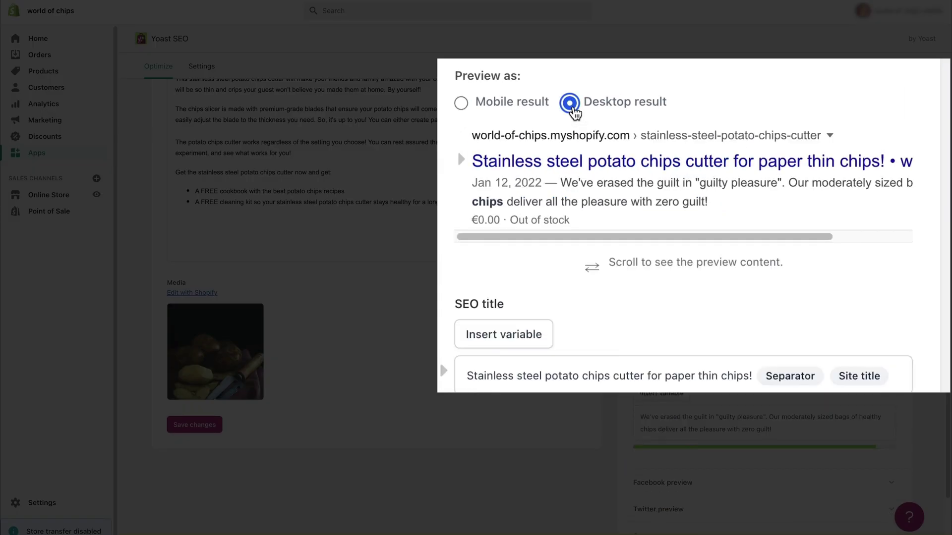
pyautogui.click(461, 103)
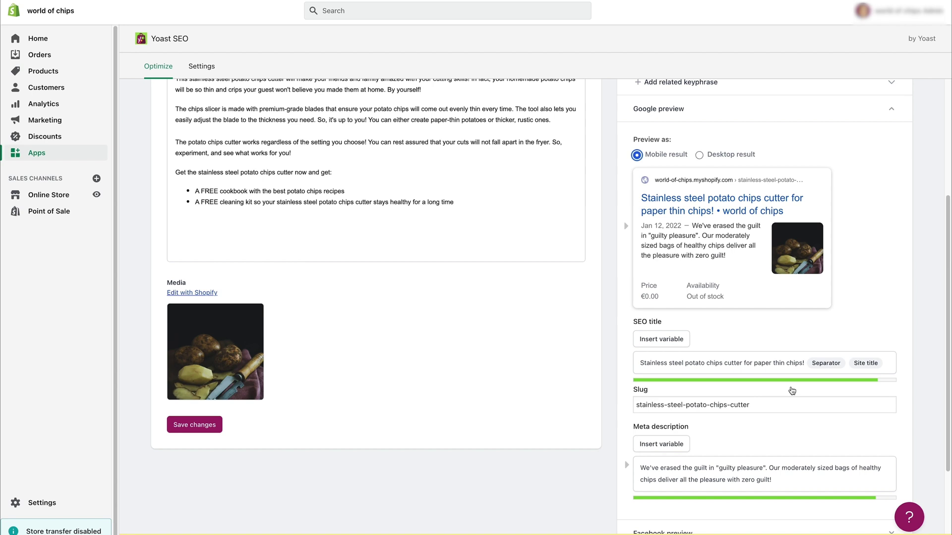
# Step: Replace the meta description with "Try the new stainless steel potato chips cutter to get perfectly cut chips at home. Your friends and family will be impressed!"
pyautogui.click(779, 483)
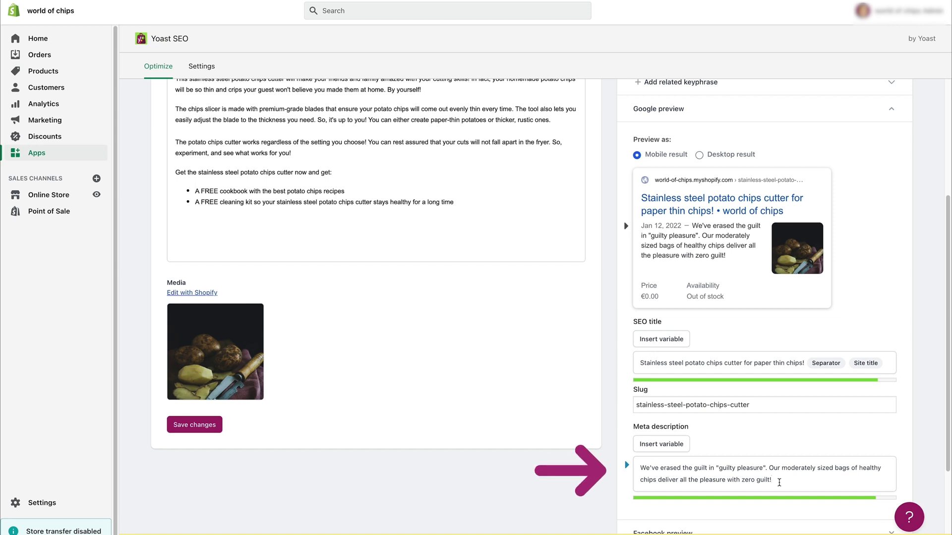
pyautogui.hotkey('ctrl', 'a')
pyautogui.write('T')
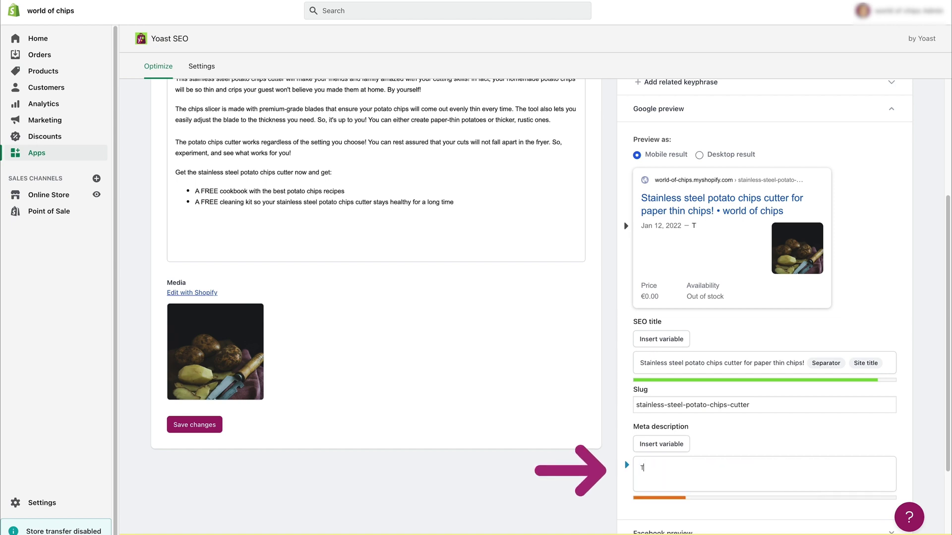
pyautogui.write('ry the new stainless')
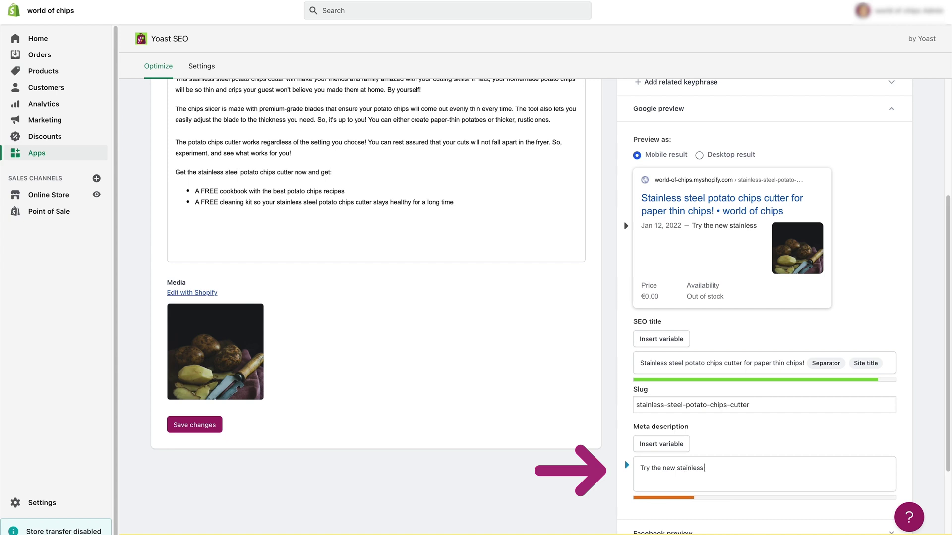
pyautogui.write(' steel potato chips cutter to get')
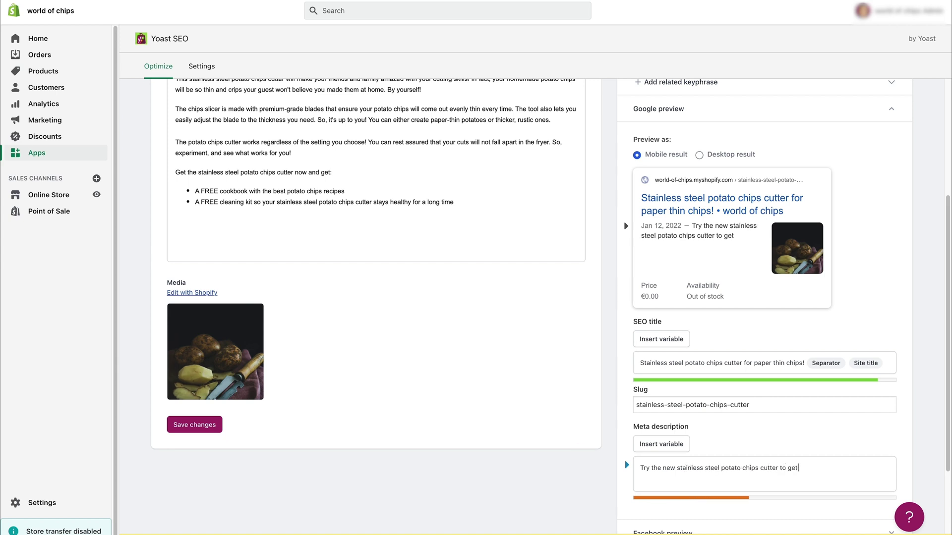
pyautogui.write(' perfectly cut chips at home. Your friends and family will be impressed!')
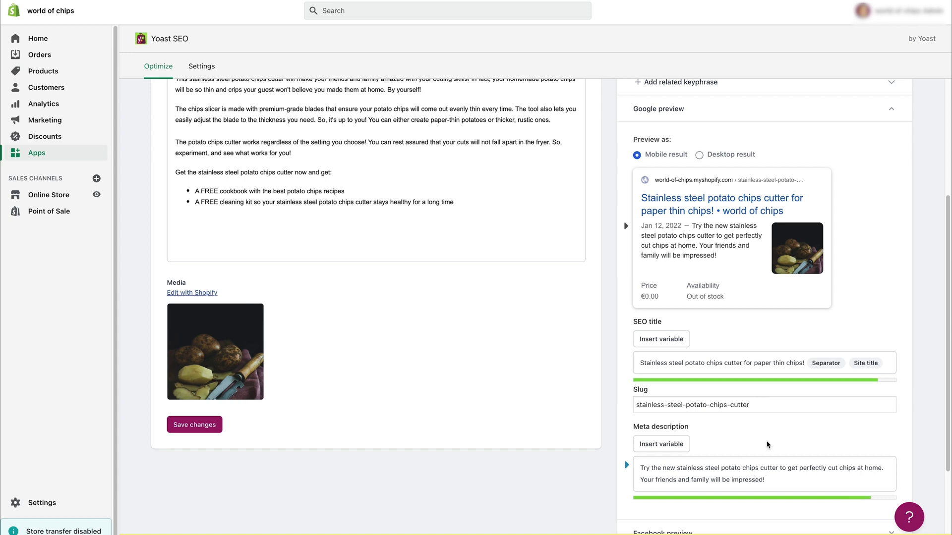
# Step: Expand the SEO analysis again and check the assessment of the new meta description and the remaining improvements
pyautogui.scroll(10, 767, 445)
pyautogui.click(904, 247)
pyautogui.scroll(-2, 904, 172)
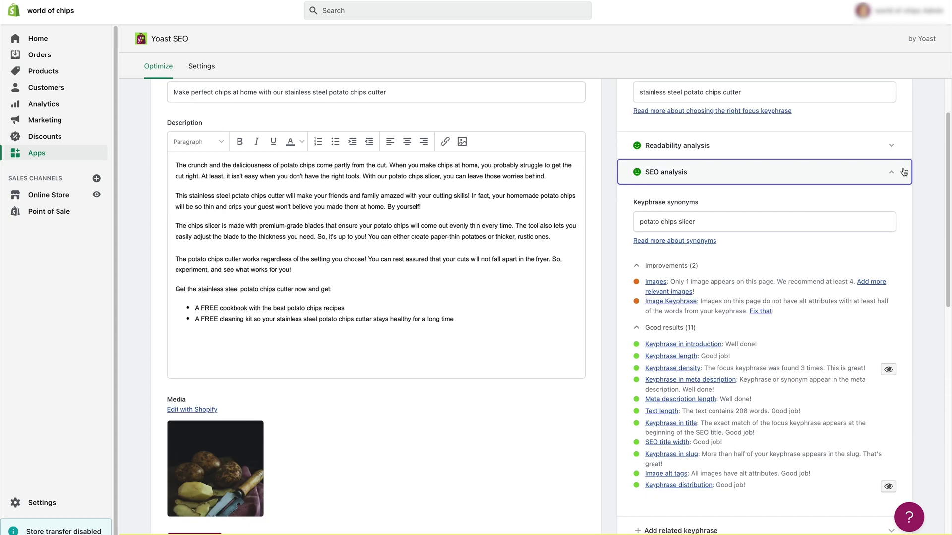
pyautogui.click(928, 191)
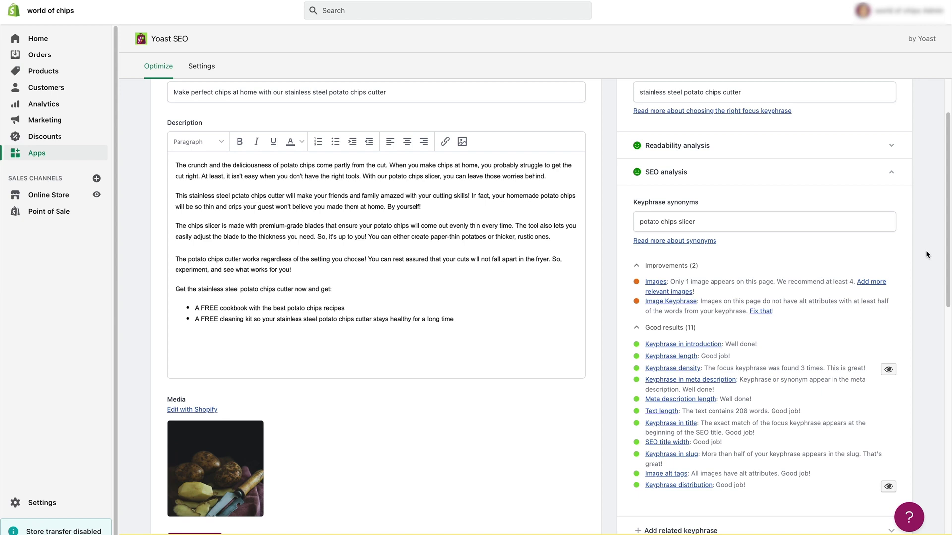
# Step: Add "potato cutting machine" as a related keyphrase for the product
pyautogui.scroll(-4, 927, 251)
pyautogui.click(735, 356)
pyautogui.click(713, 403)
pyautogui.write('potato cutting machine')
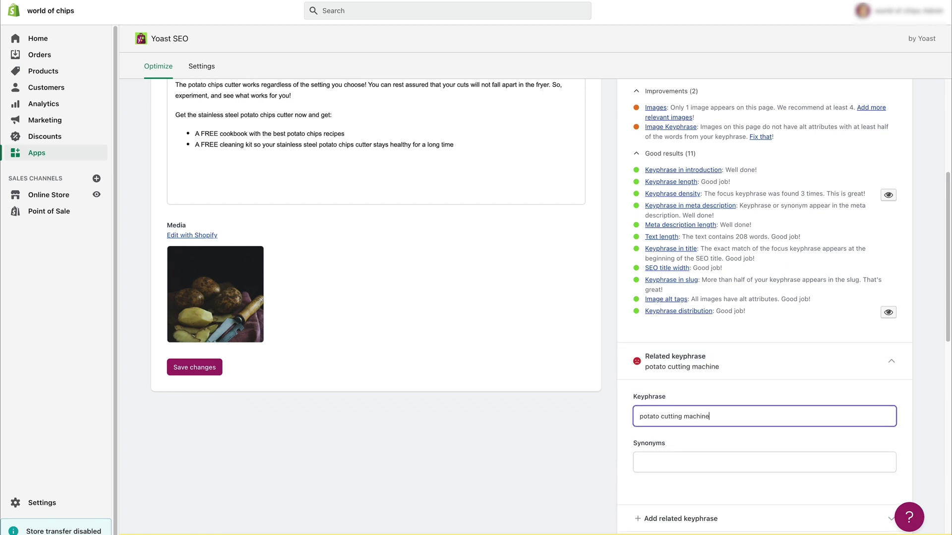
# Step: Collapse the Google preview and expand the Facebook preview with its image, title and description settings
pyautogui.scroll(-4, 914, 322)
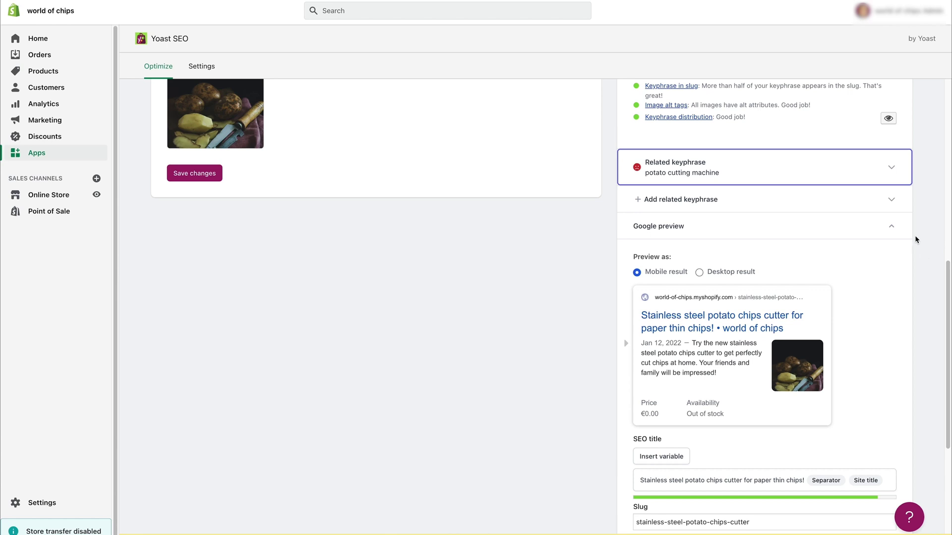
pyautogui.click(911, 235)
pyautogui.click(908, 390)
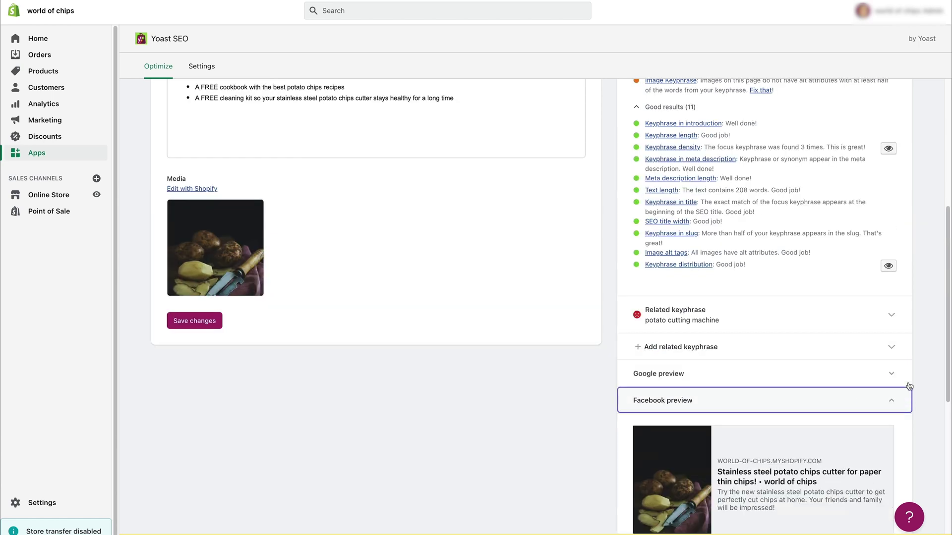
pyautogui.scroll(-5, 909, 386)
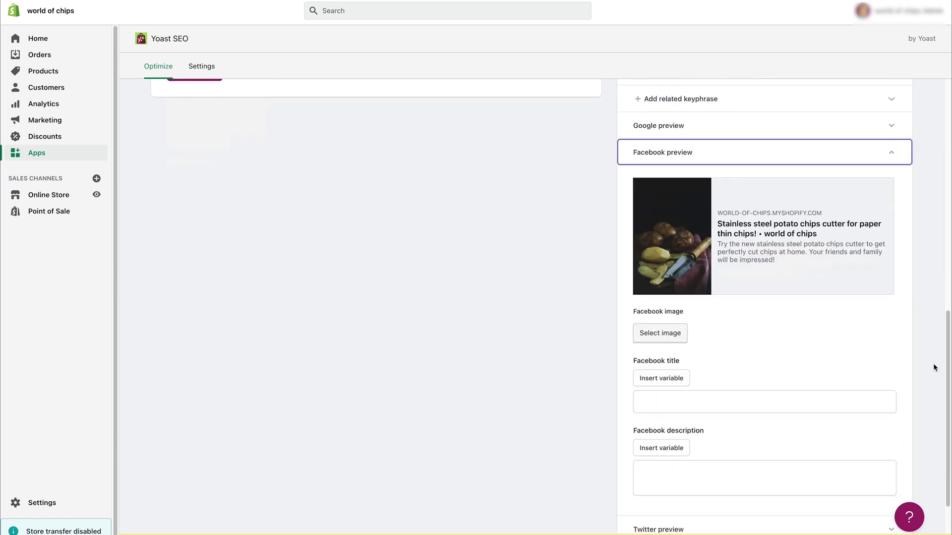
pyautogui.moveTo(948, 371); pyautogui.dragTo(948, 392)
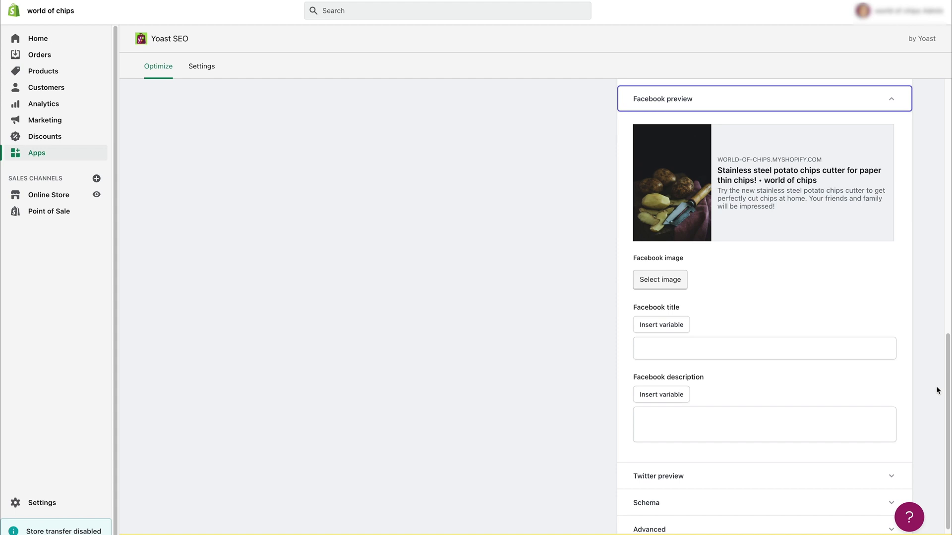
# Step: Insert the Title, Separator and Focus keyphrase variables into the Facebook title and remove the Focus keyphrase variable again
pyautogui.click(675, 325)
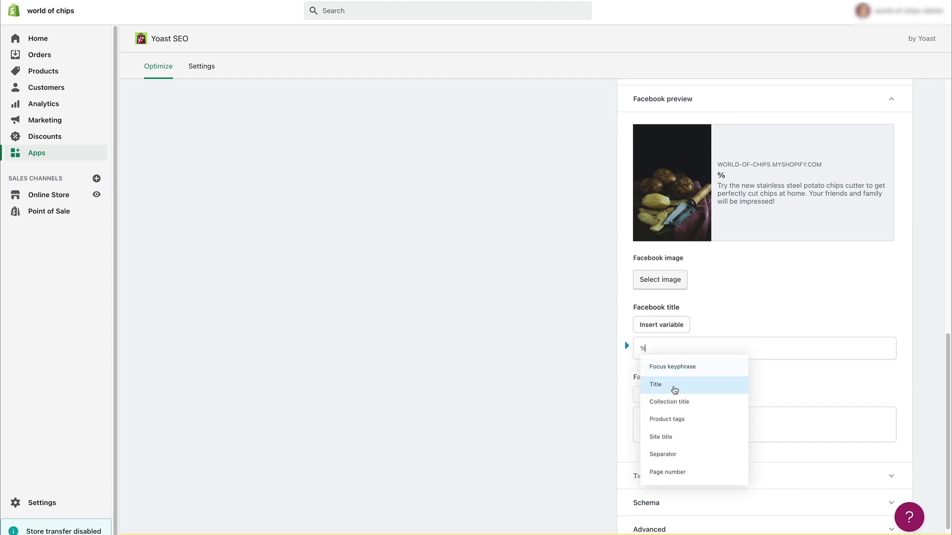
pyautogui.click(674, 386)
pyautogui.click(673, 325)
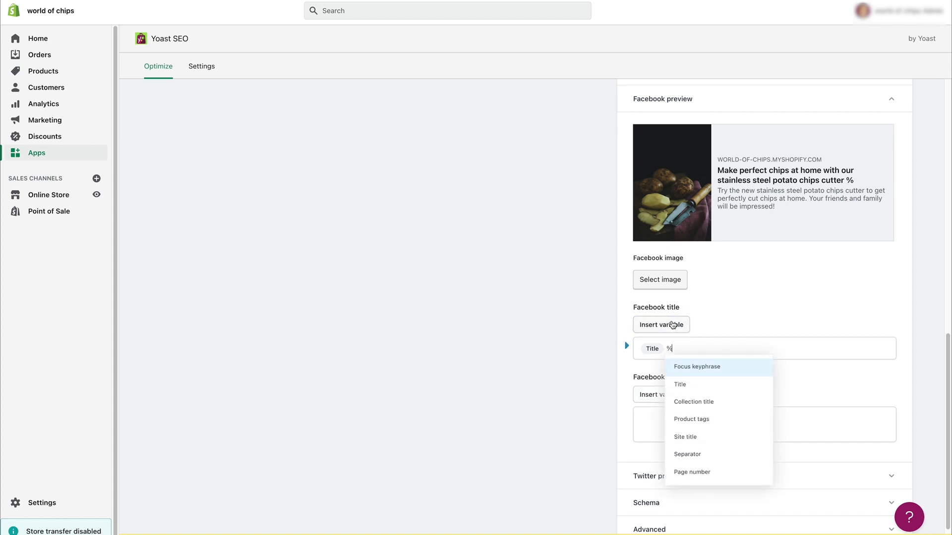
pyautogui.click(708, 451)
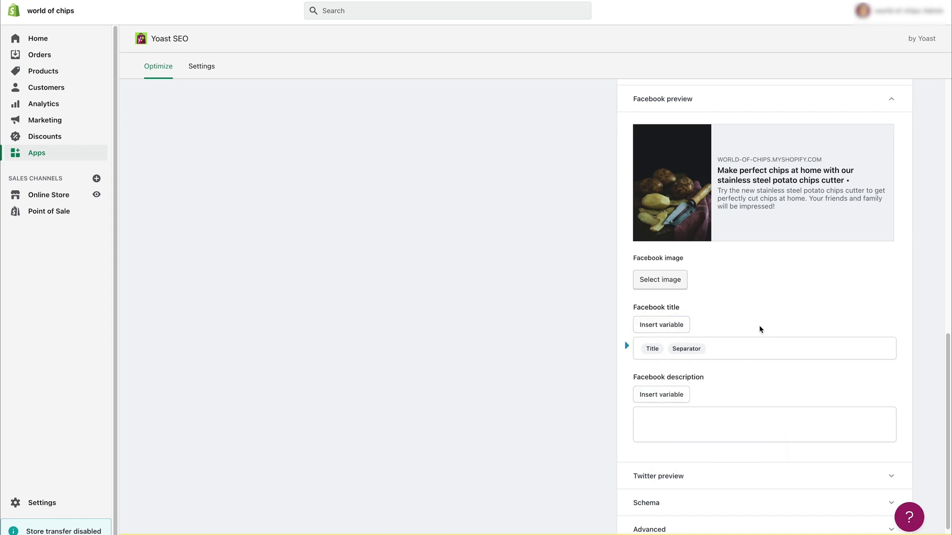
pyautogui.click(667, 325)
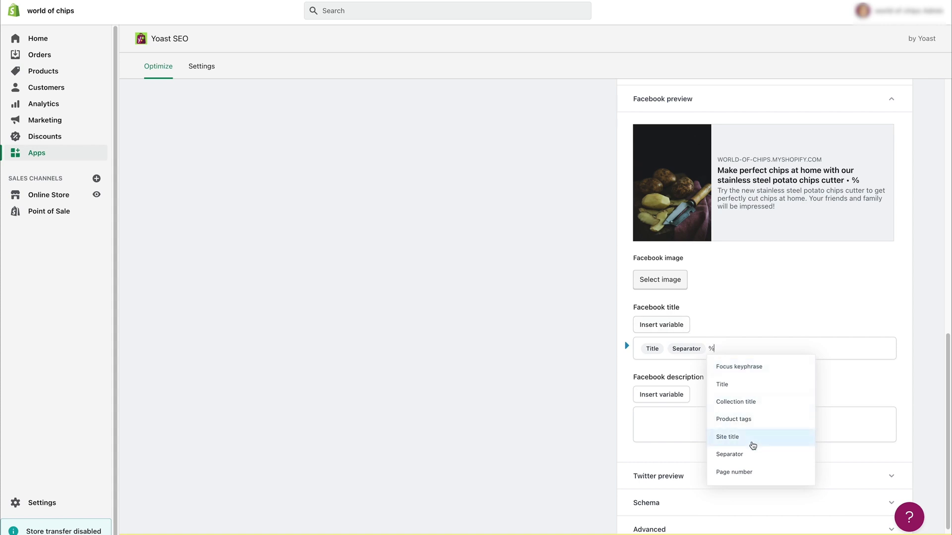
pyautogui.click(759, 376)
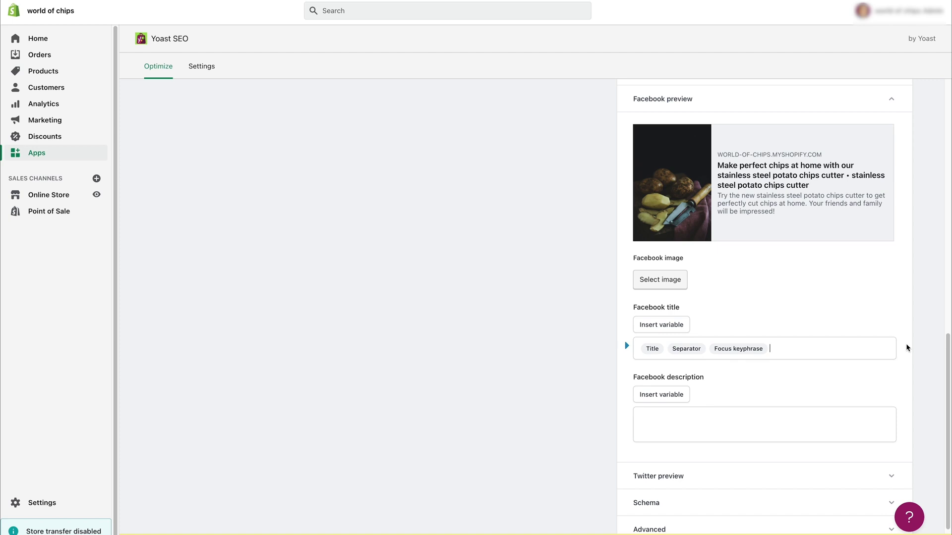
pyautogui.press('BackSpace')
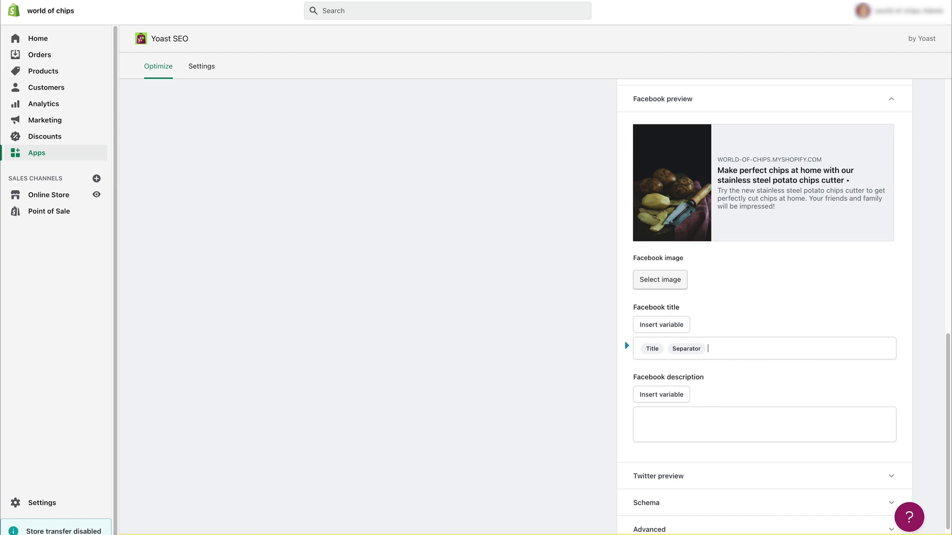
pyautogui.press('BackSpace')
# Step: Collapse the Facebook preview, review the Twitter preview's image, title and description settings, and collapse it again
pyautogui.click(893, 101)
pyautogui.click(860, 430)
pyautogui.moveTo(947, 278); pyautogui.dragTo(947, 342)
pyautogui.scroll(-5, 937, 341)
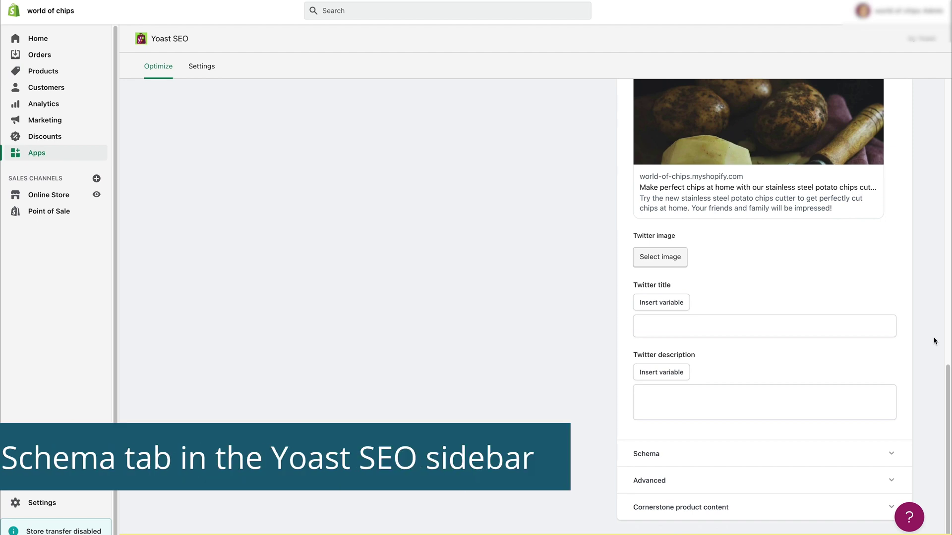
pyautogui.scroll(3, 909, 181)
pyautogui.click(903, 134)
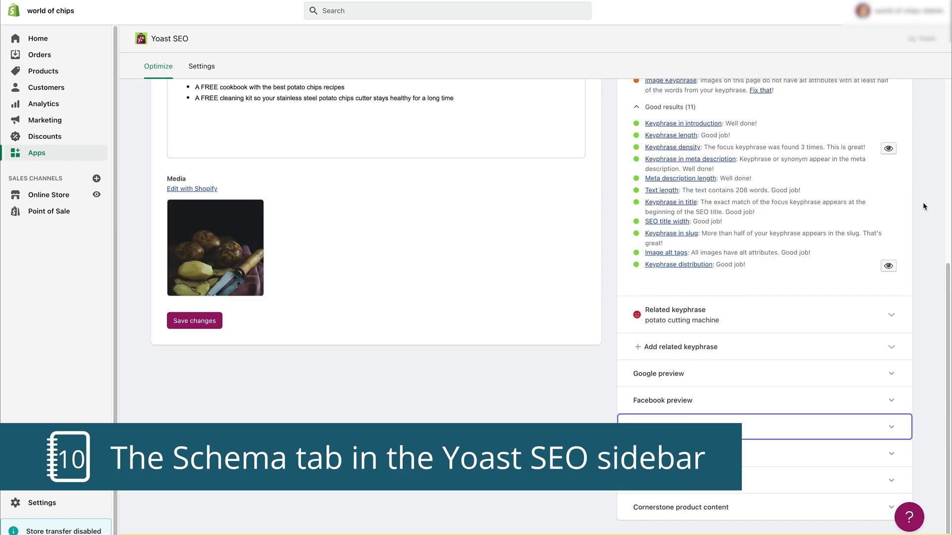
# Step: Expand the product's Schema section to view its automatic output and save the product changes
pyautogui.click(881, 464)
pyautogui.scroll(-2, 931, 328)
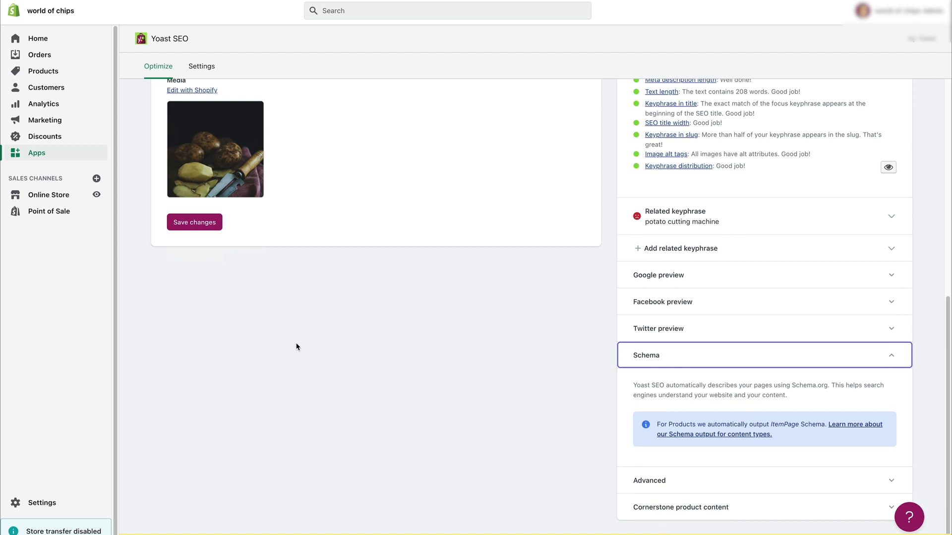
pyautogui.click(196, 222)
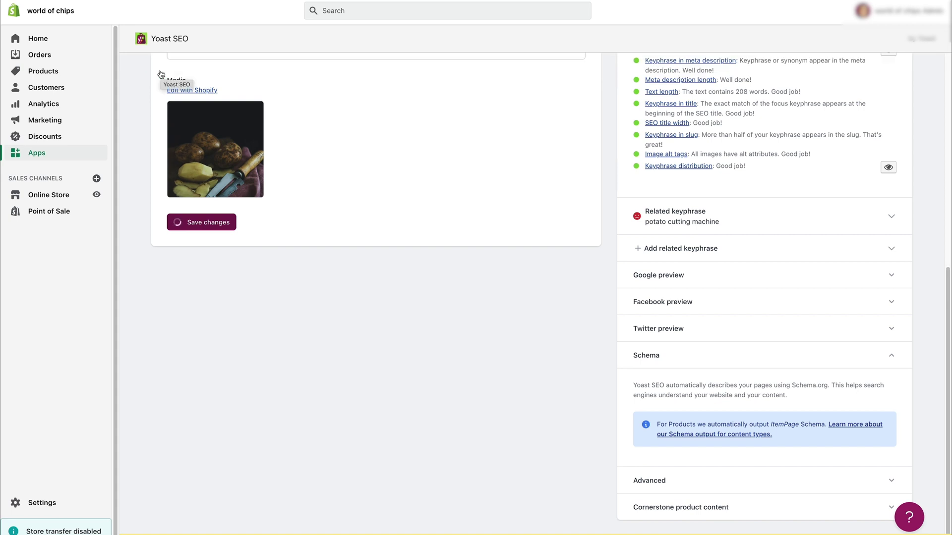
# Step: Leave the product and open the blog post "5 creative ways to eat chips" from the posts in General
pyautogui.click(161, 75)
pyautogui.click(198, 333)
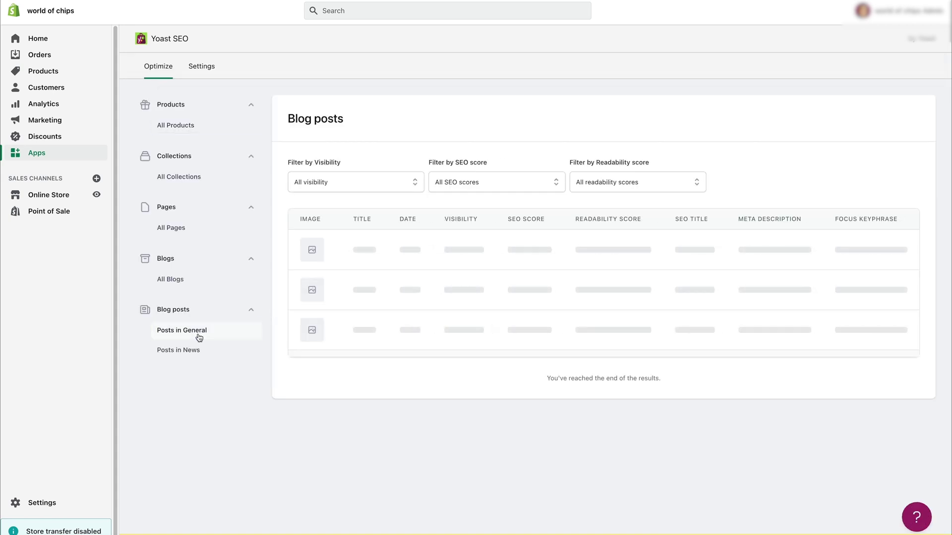
pyautogui.click(378, 276)
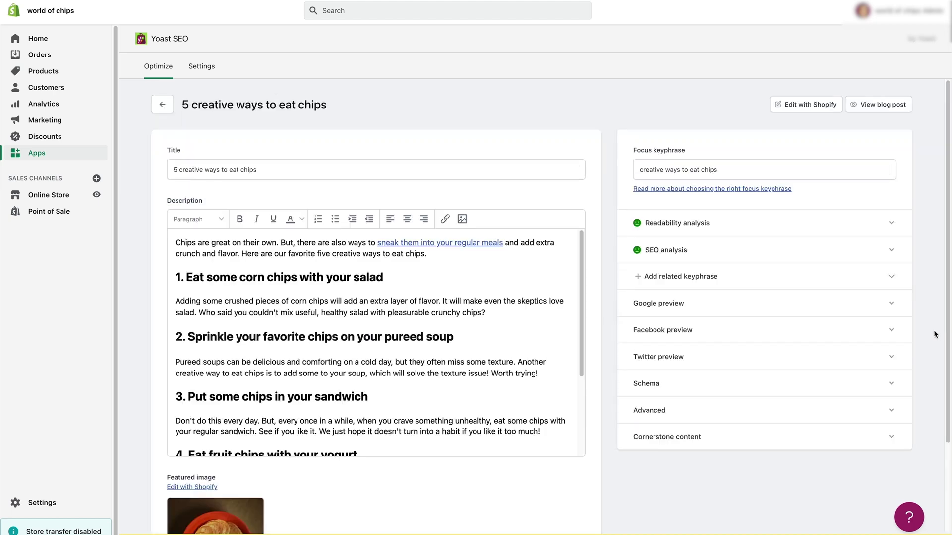
# Step: Expand the blog post's Schema section and examine the available page types and article types without changing them
pyautogui.click(877, 395)
pyautogui.scroll(-3, 878, 395)
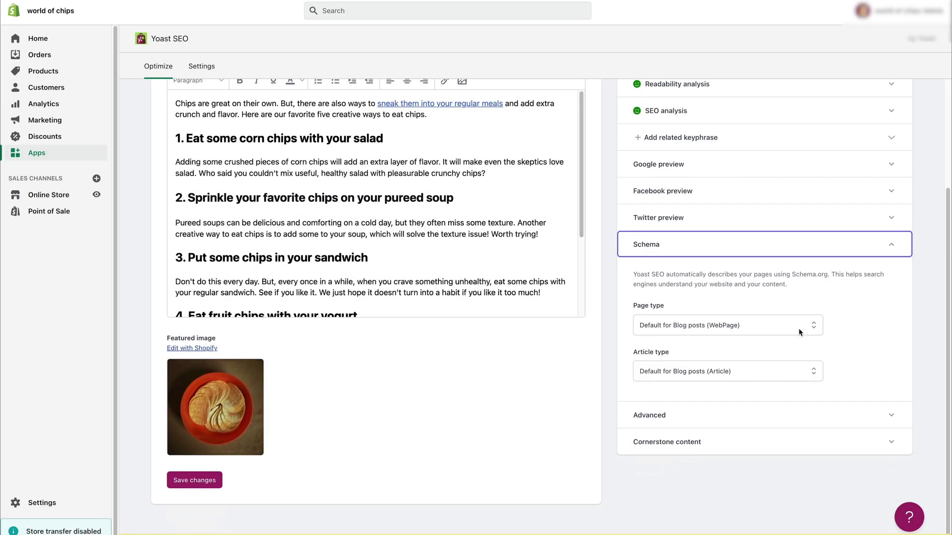
pyautogui.click(799, 331)
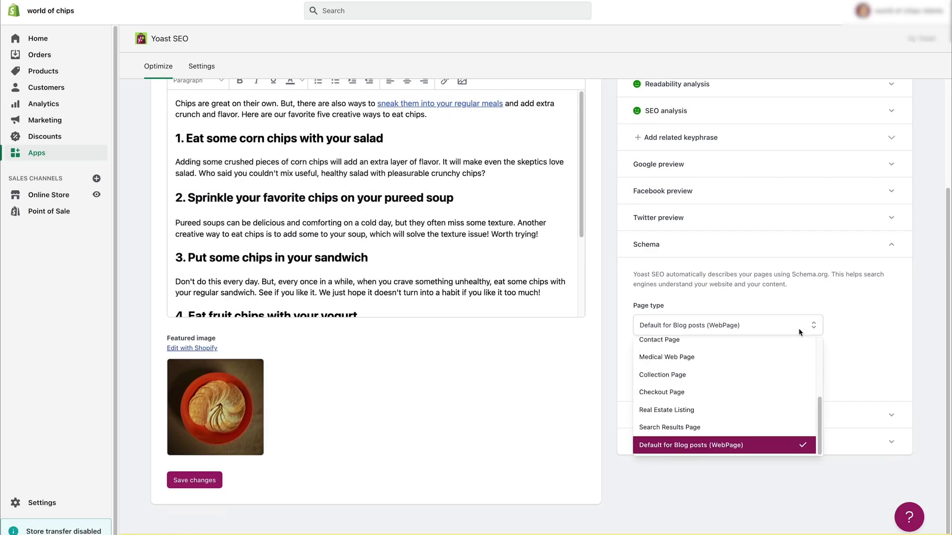
pyautogui.click(799, 331)
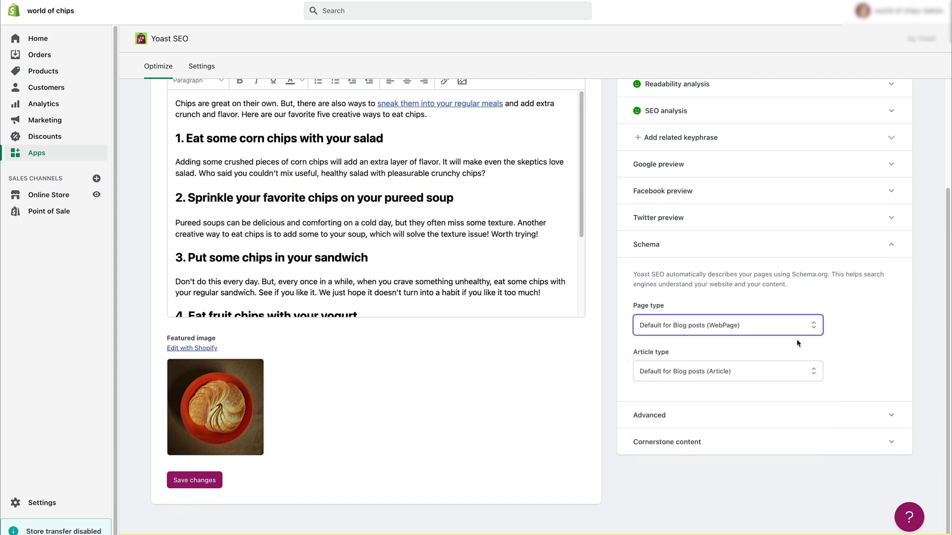
pyautogui.click(798, 374)
pyautogui.click(798, 374)
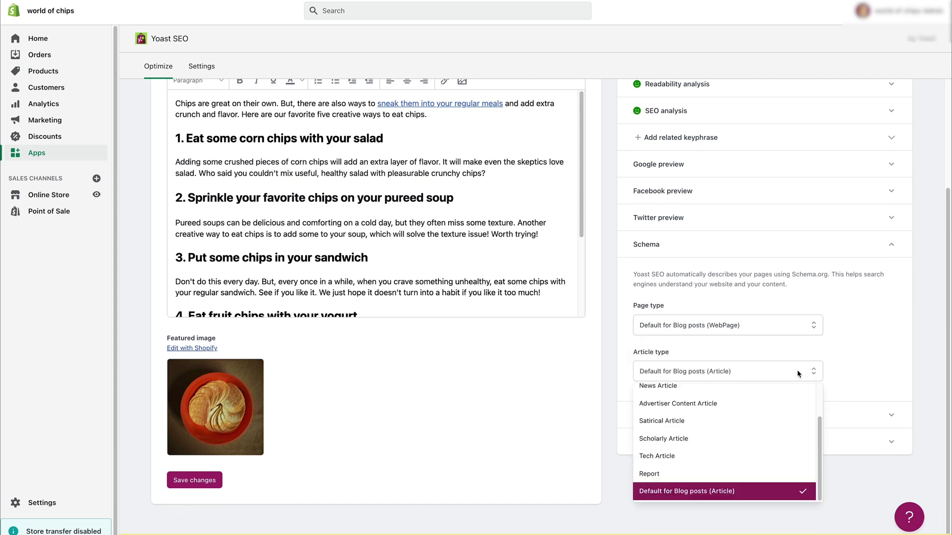
pyautogui.click(798, 373)
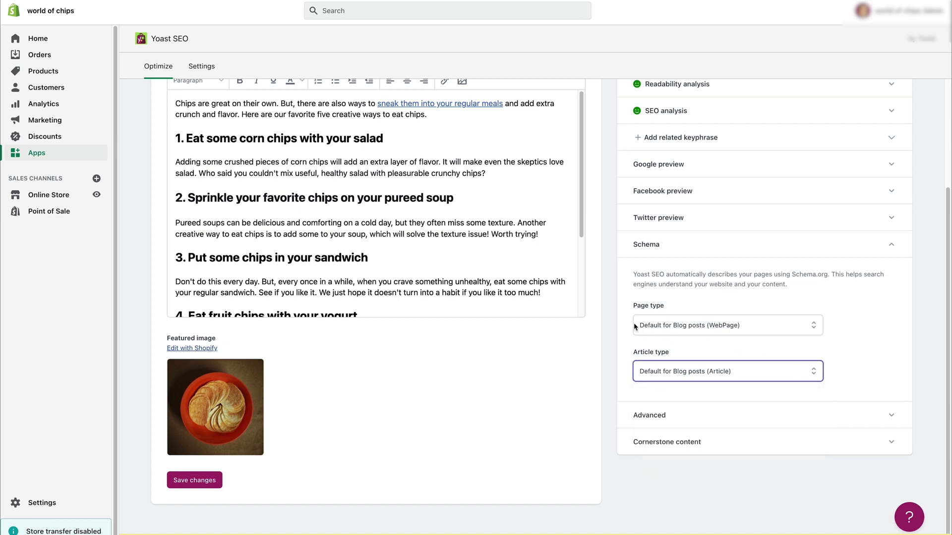
# Step: Leave the blog post and reopen the stainless steel potato chips cutter from the list of all products
pyautogui.scroll(3, 633, 323)
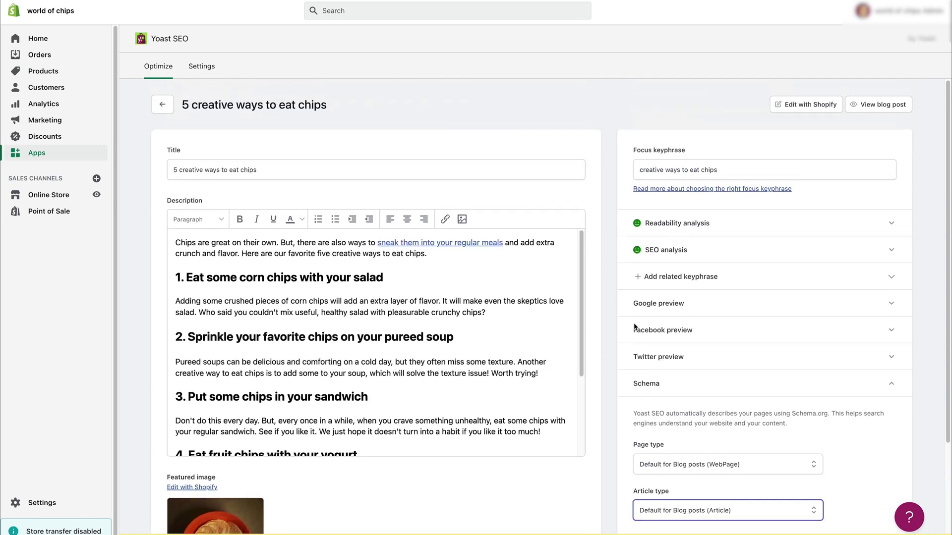
pyautogui.click(164, 77)
pyautogui.scroll(-1, 164, 77)
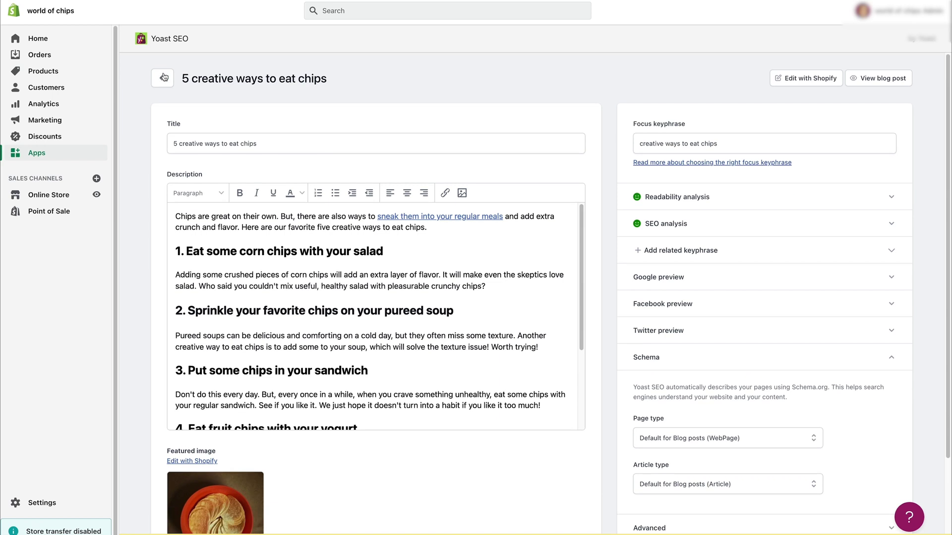
pyautogui.click(164, 77)
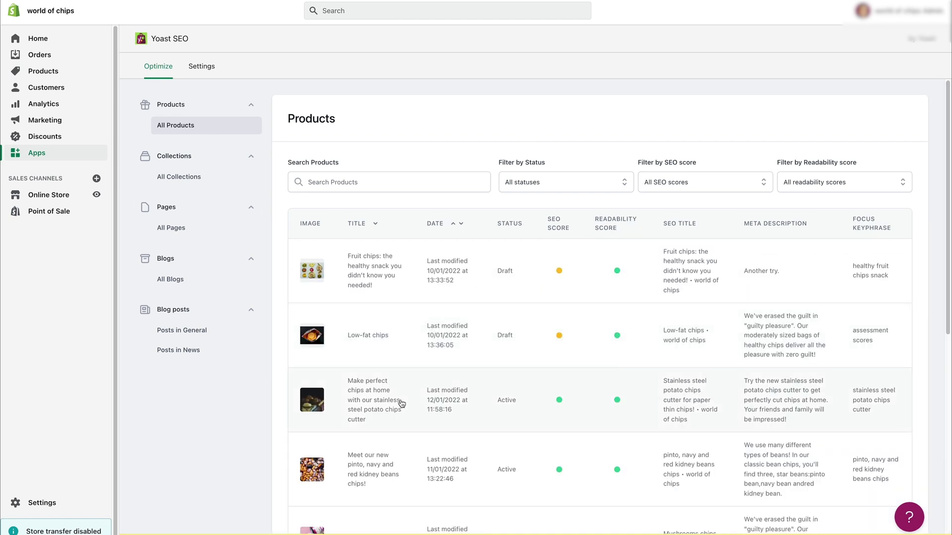
pyautogui.click(399, 406)
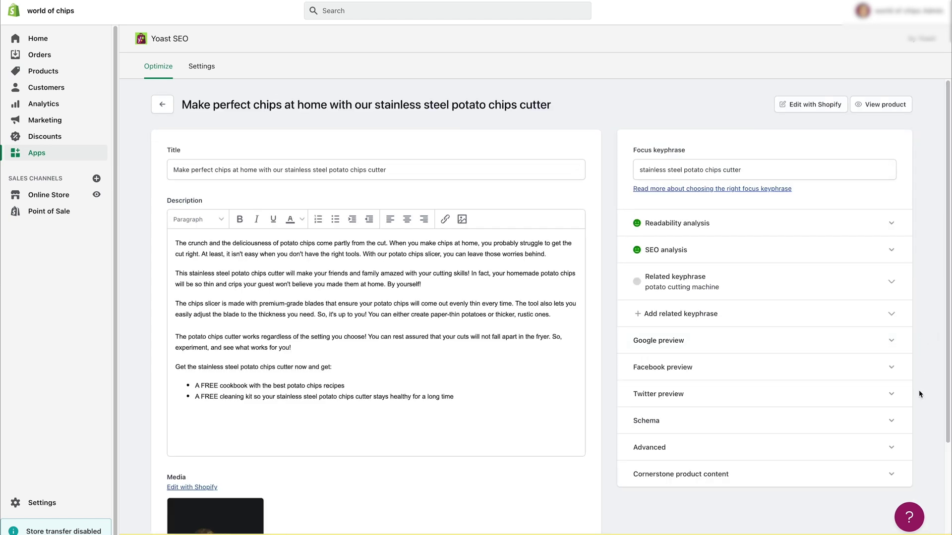
# Step: Expand the product's Advanced settings and view the options for showing the product in search results
pyautogui.click(882, 449)
pyautogui.scroll(-5, 936, 397)
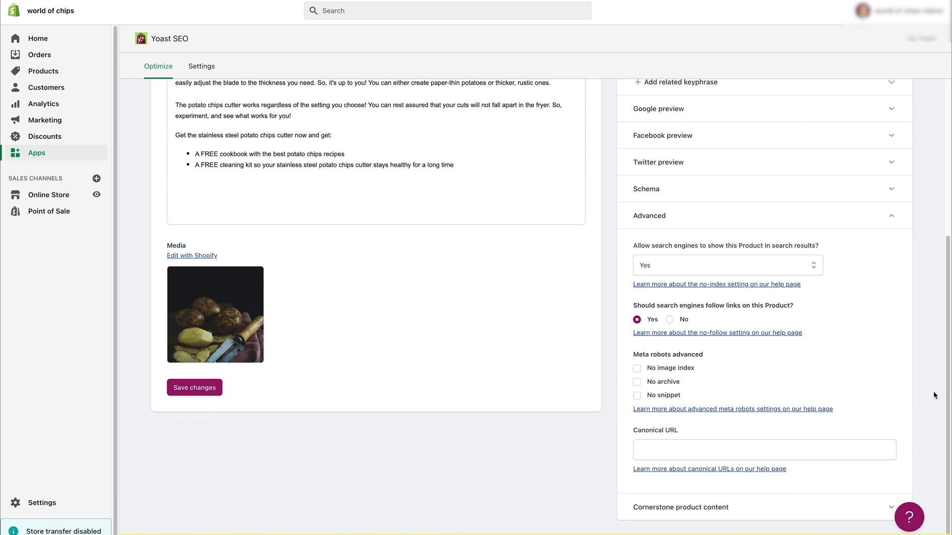
pyautogui.click(813, 266)
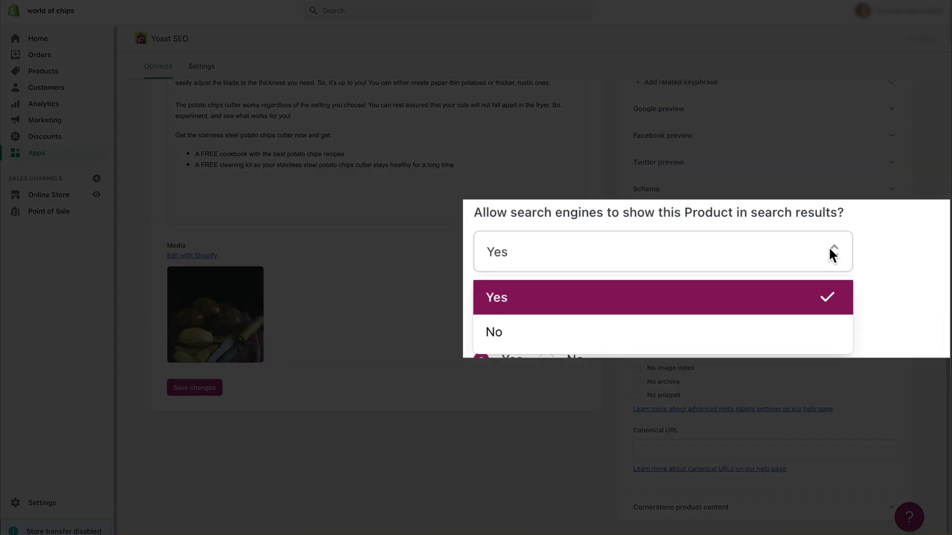
pyautogui.click(829, 248)
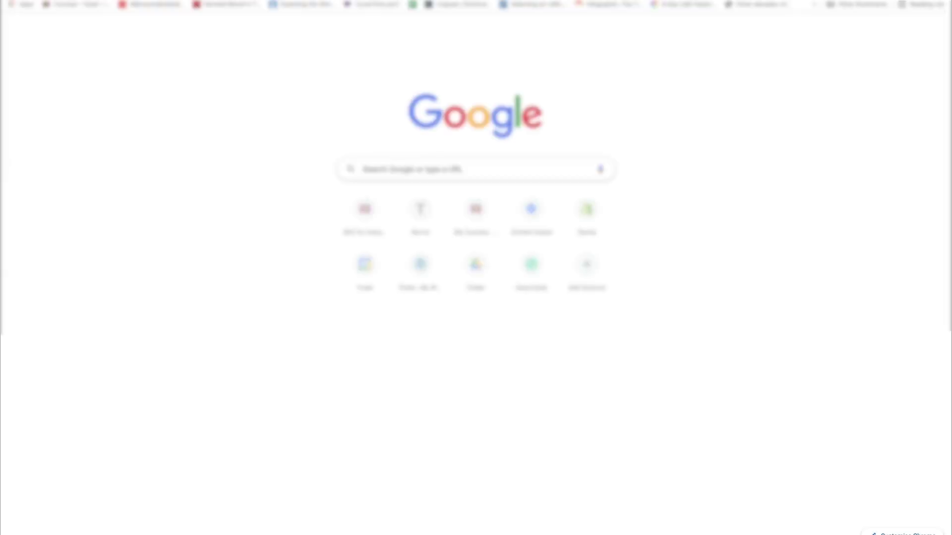
# Step: Search Google for "yoast" and open the cached version of the yoast.com result from its result details
pyautogui.write('yoast')
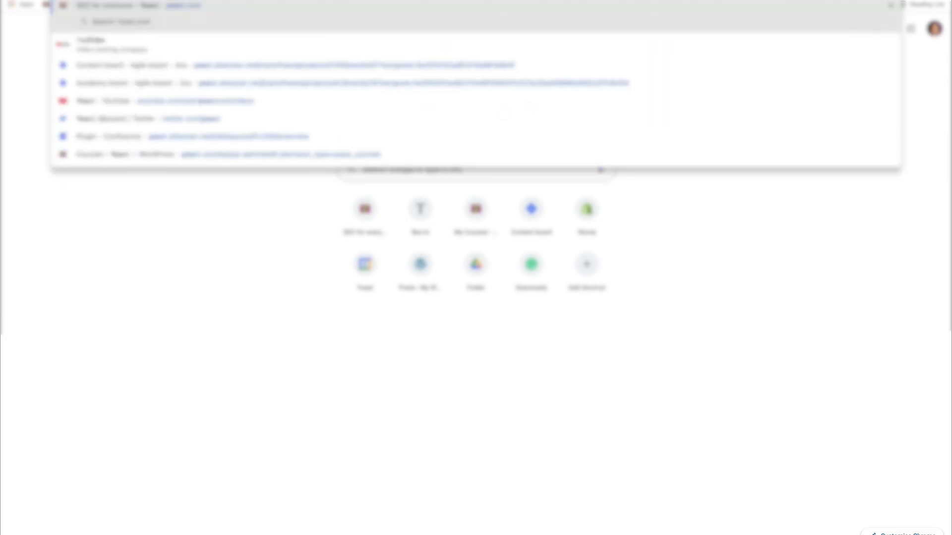
pyautogui.press('Return')
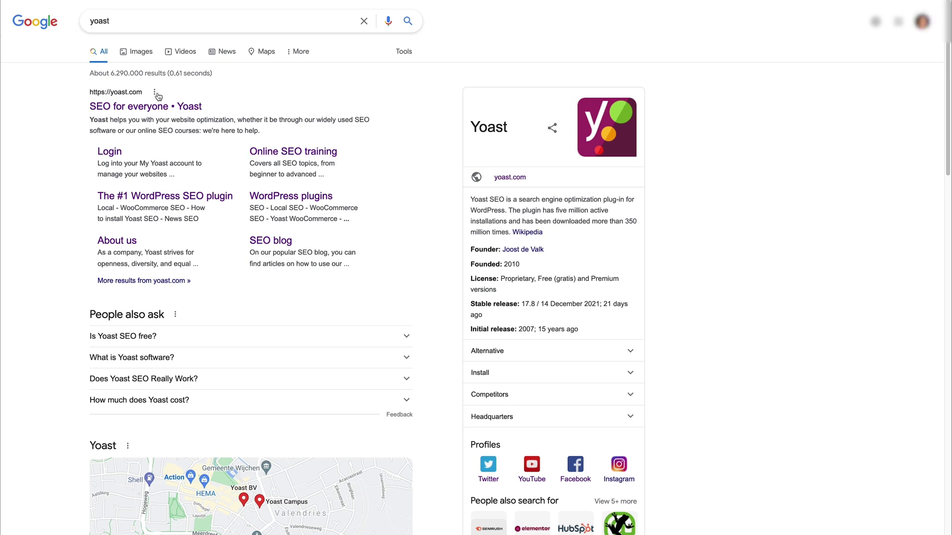
pyautogui.click(155, 93)
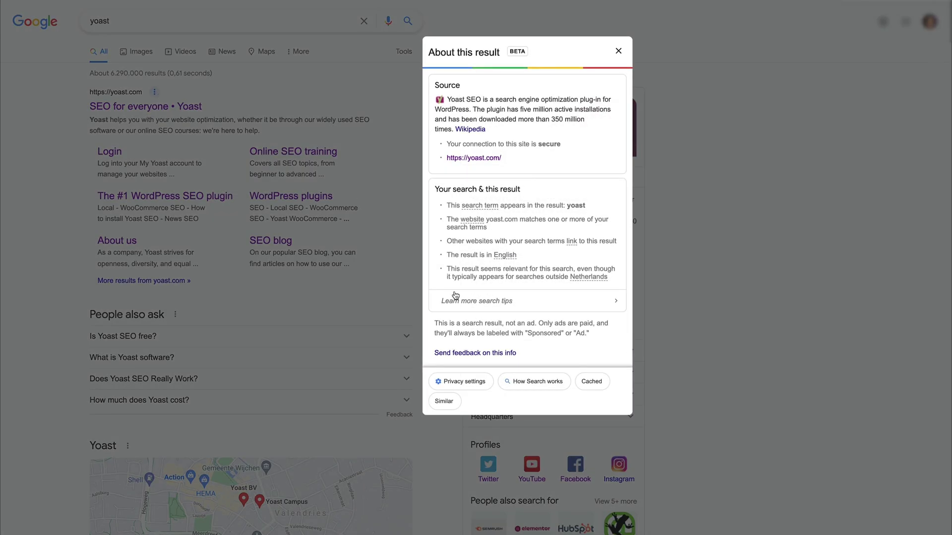
pyautogui.click(589, 384)
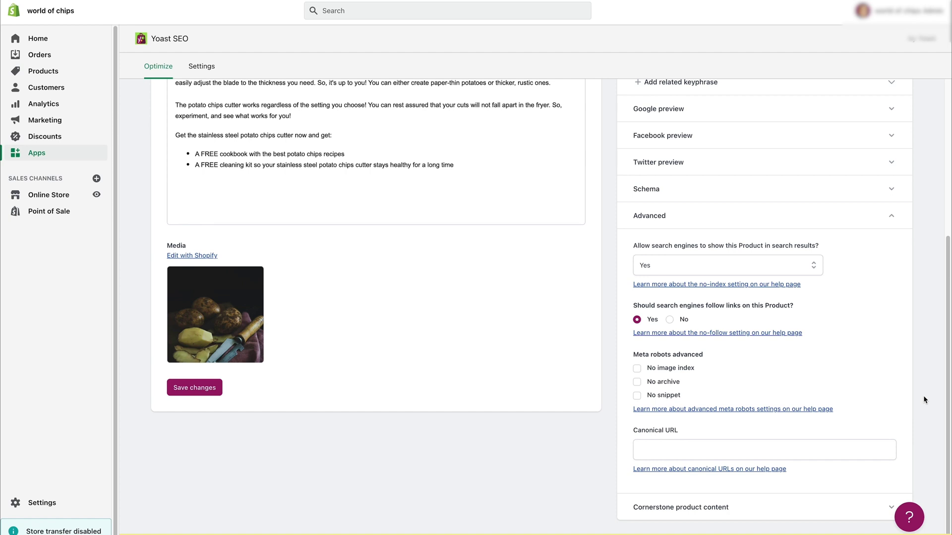
# Step: Collapse the product's Advanced settings and mark the product as cornerstone content
pyautogui.click(899, 222)
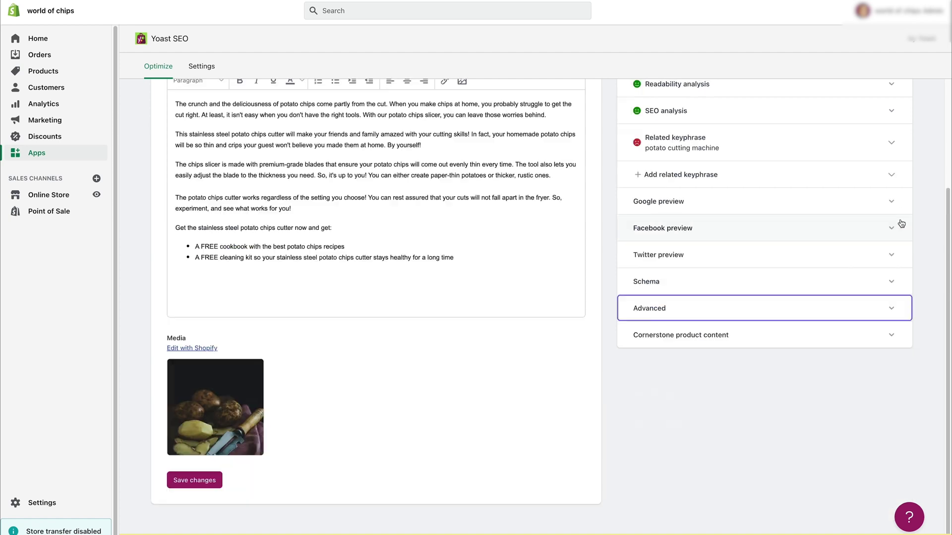
pyautogui.click(892, 336)
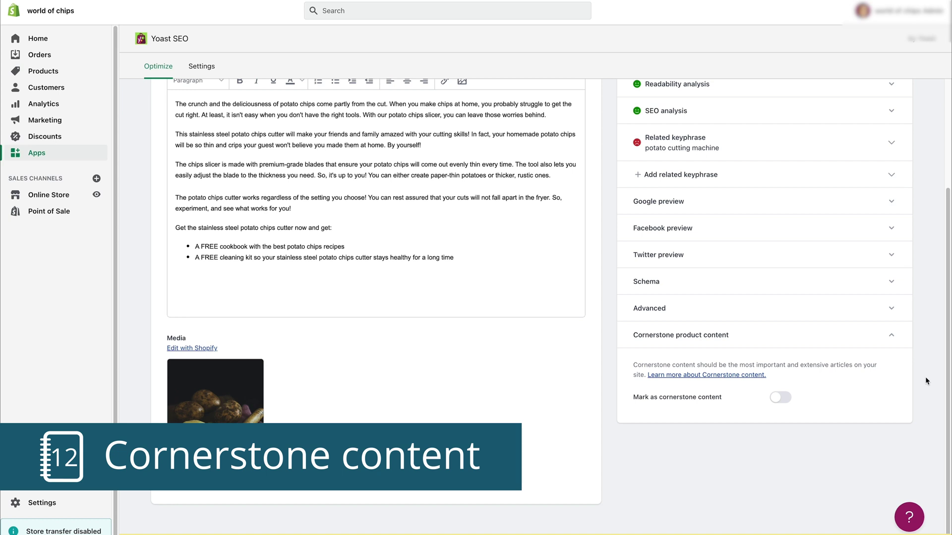
pyautogui.click(781, 399)
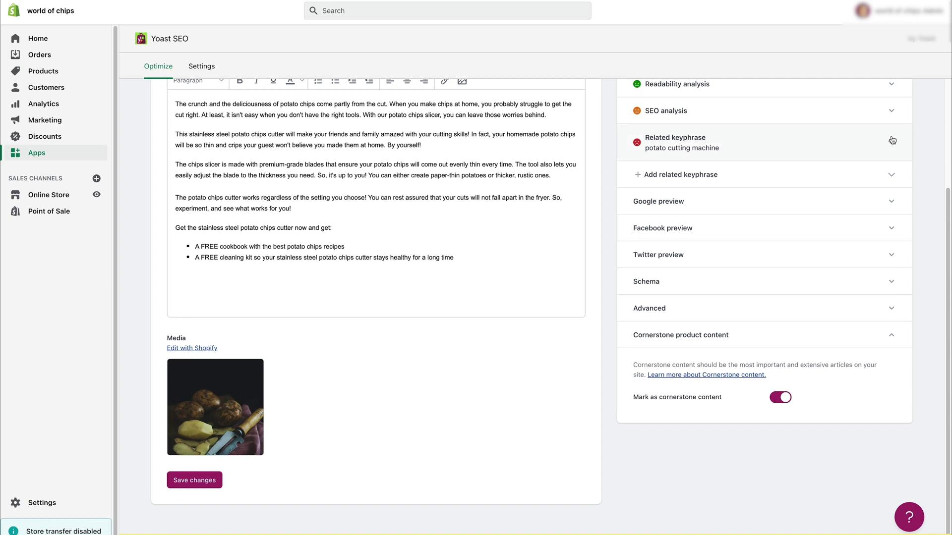
# Step: Expand the SEO and readability analyses and examine the product's assessments under the cornerstone content criteria
pyautogui.click(887, 116)
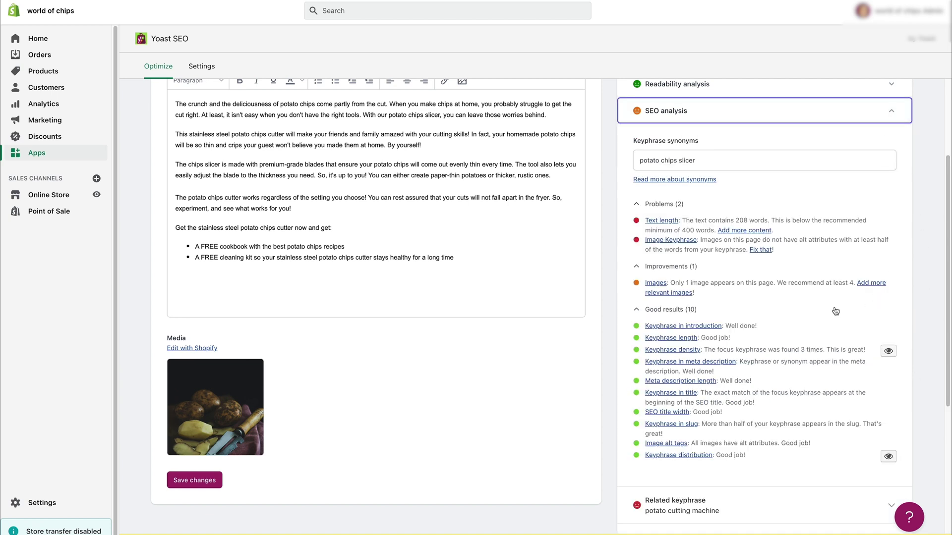
pyautogui.scroll(1, 835, 311)
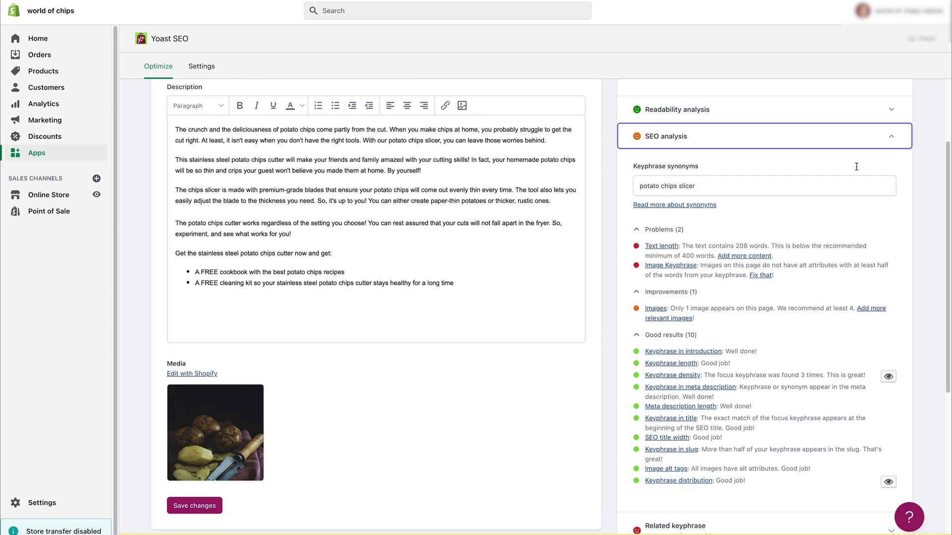
pyautogui.click(890, 116)
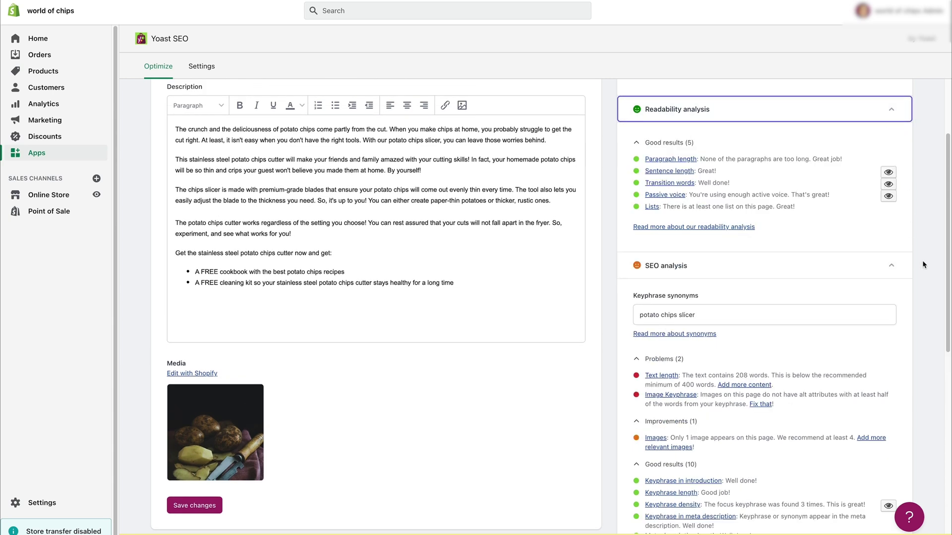
pyautogui.scroll(-2, 923, 264)
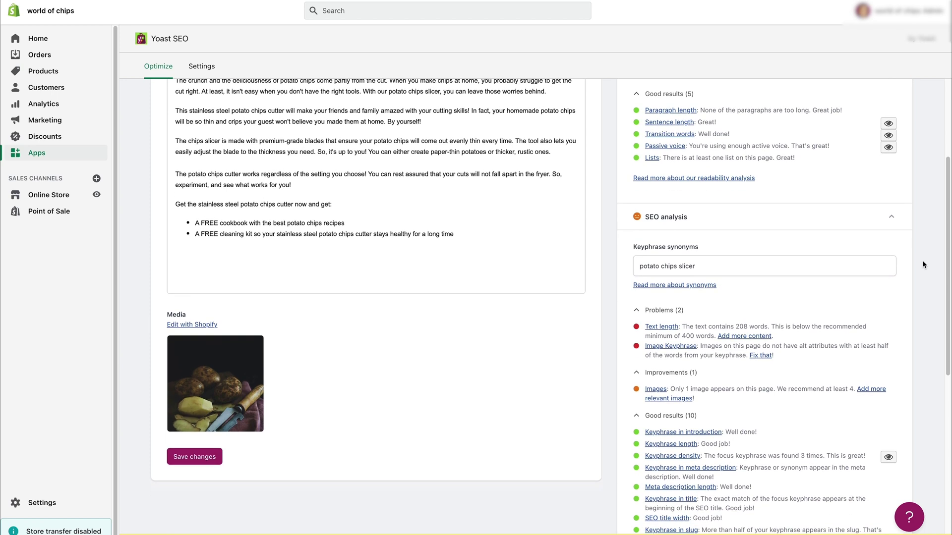